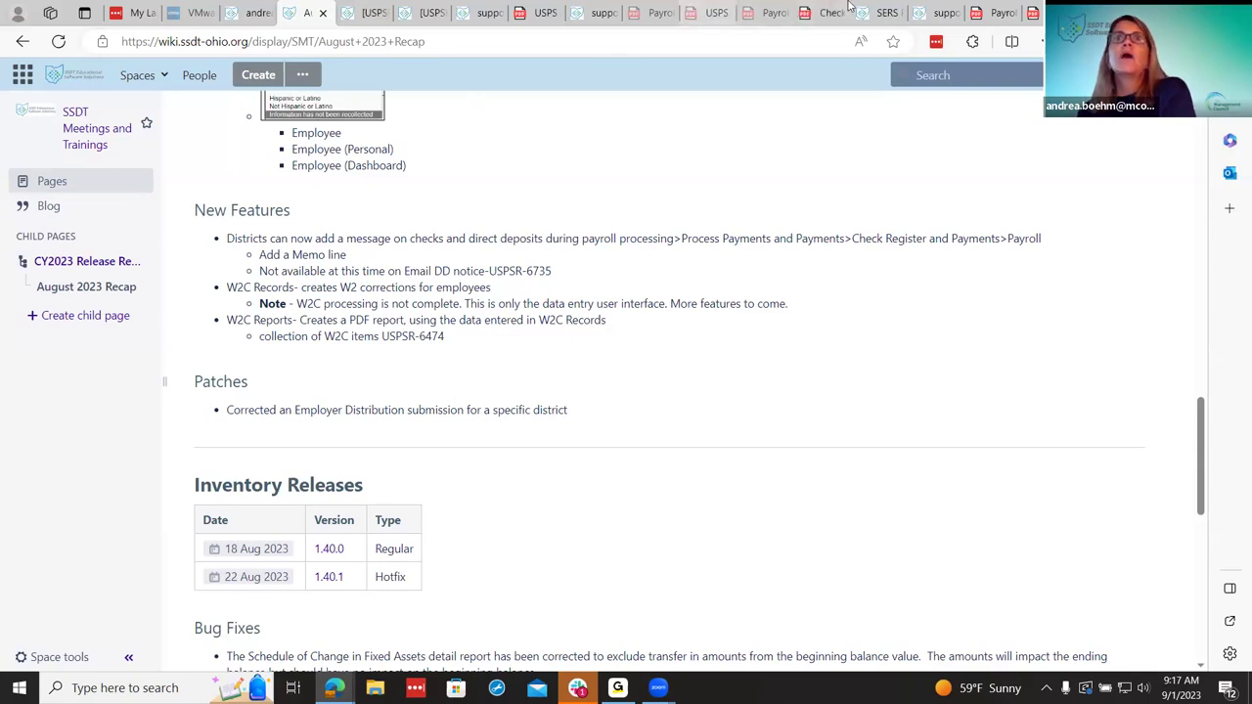
# Switch to the USPS documentation wiki and look through its page tree, including the Utilities section.
pyautogui.click(879, 11)
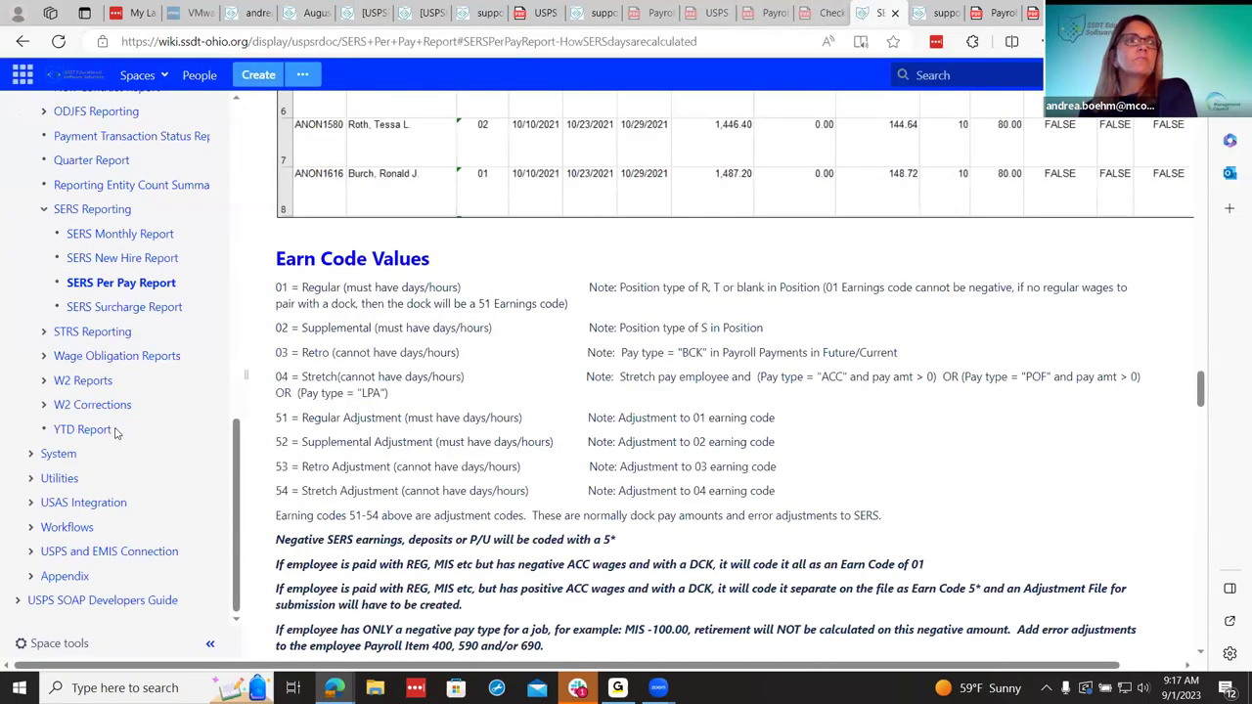
pyautogui.scroll(8, 115, 433)
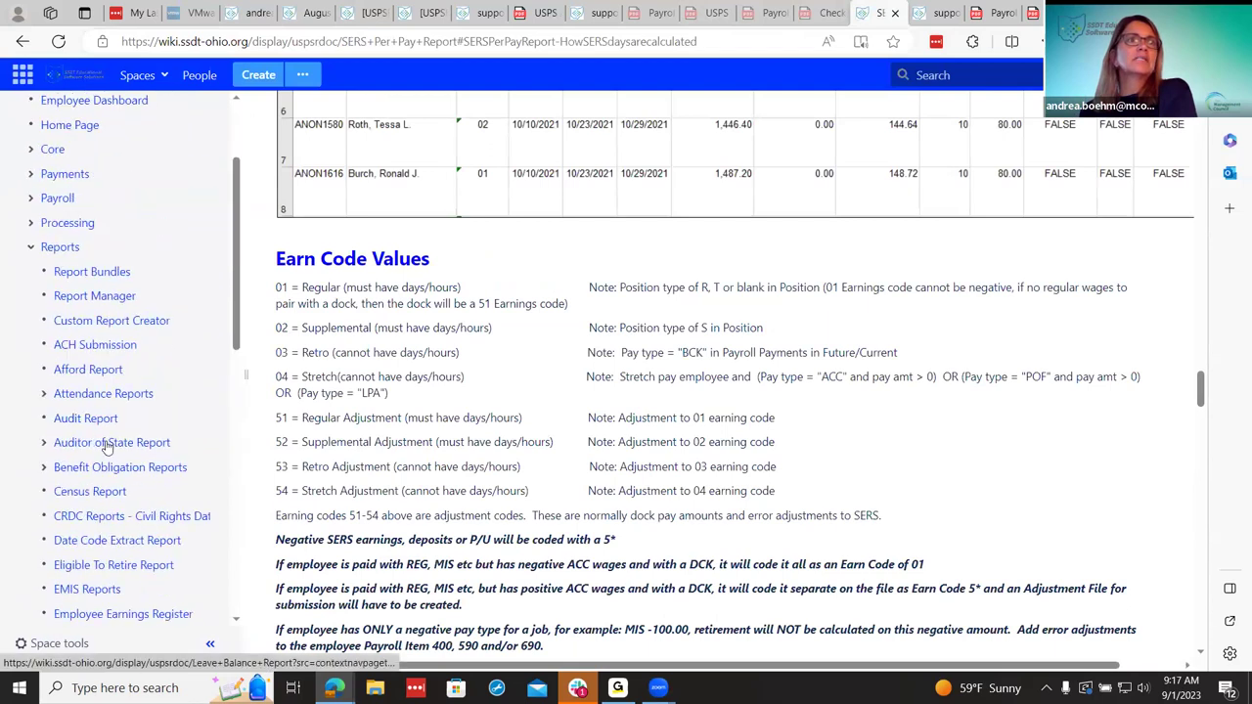
pyautogui.scroll(-8, 123, 480)
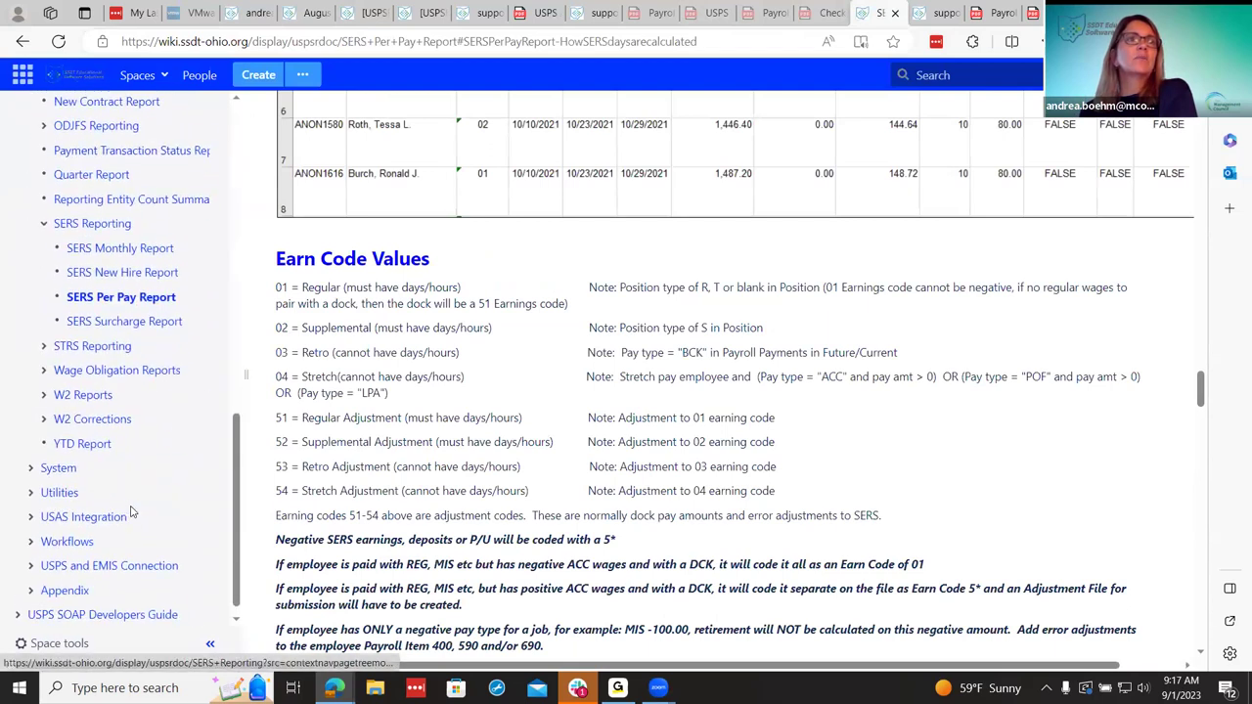
pyautogui.scroll(-1, 132, 513)
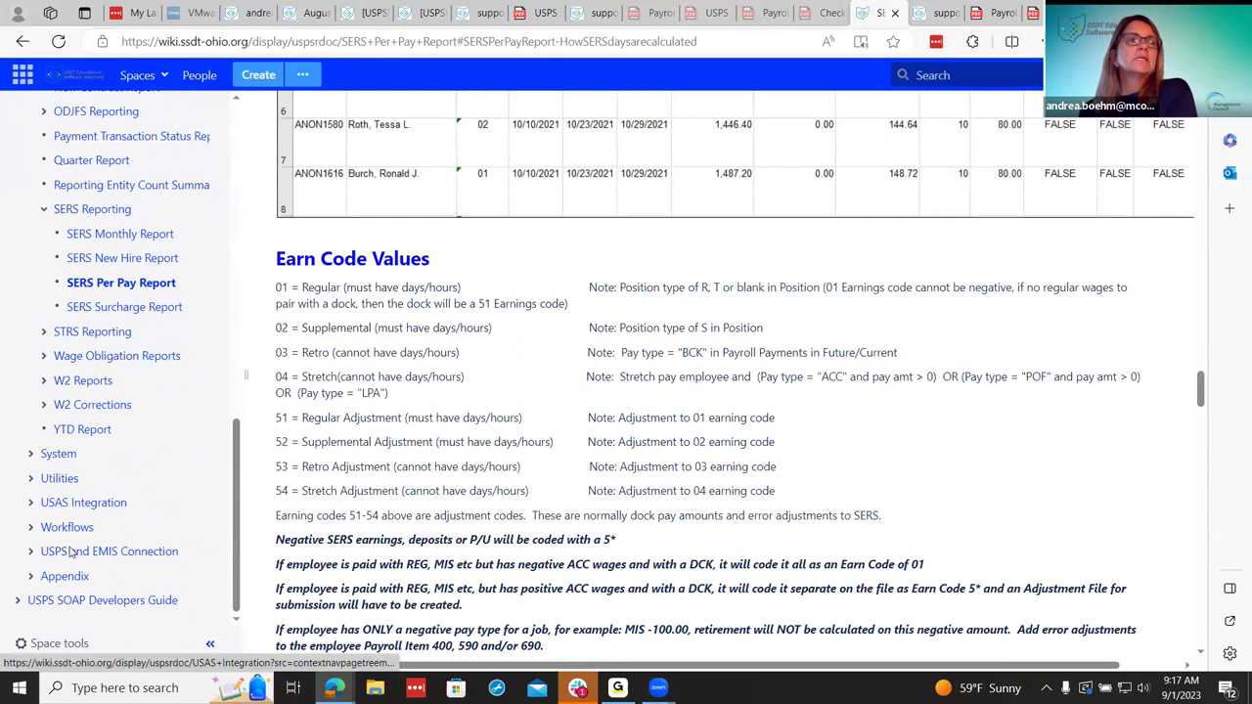
pyautogui.click(30, 479)
pyautogui.scroll(-3, 123, 512)
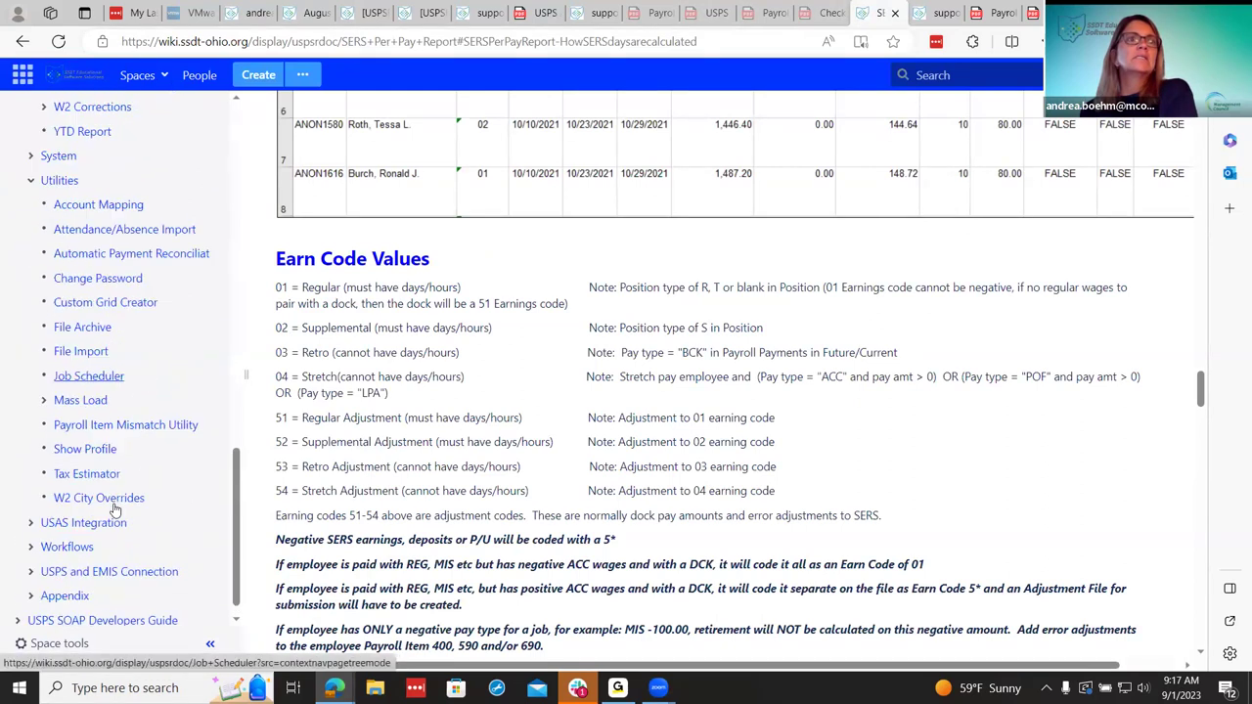
pyautogui.scroll(-1, 115, 510)
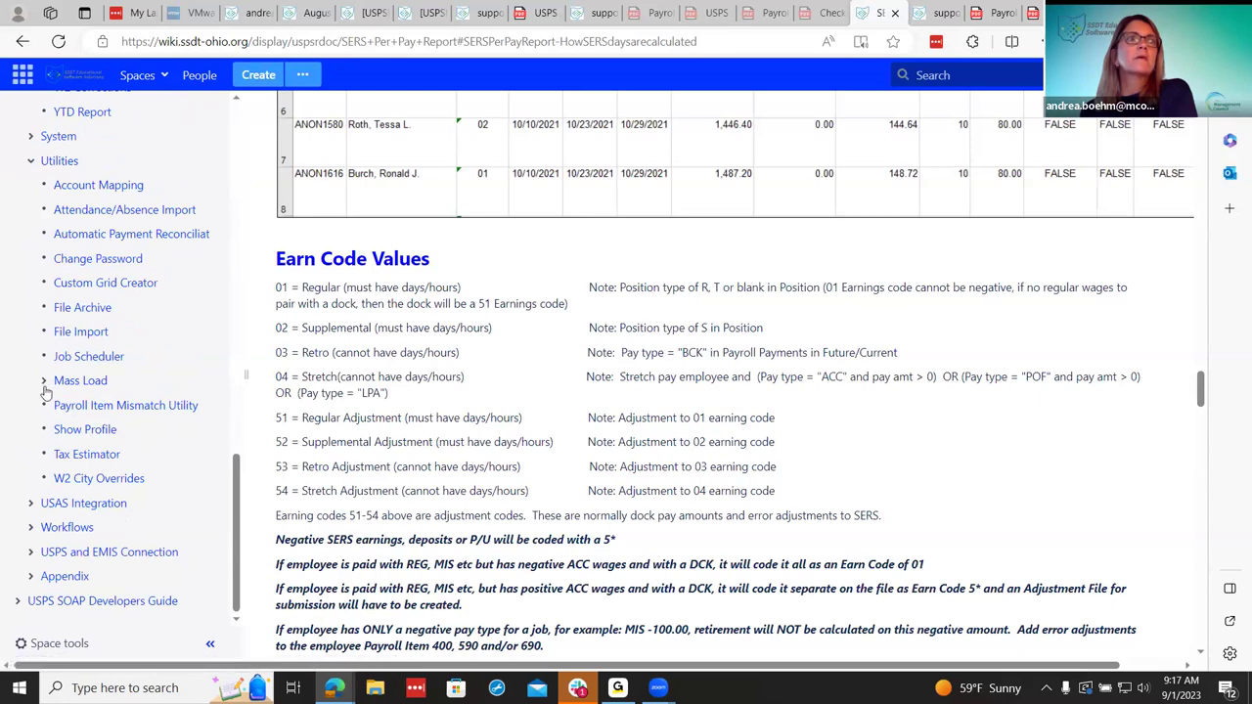
# Expand Appendix and its General and Useful Procedures in the page tree, and open the Creating Custom Forms page.
pyautogui.click(30, 576)
pyautogui.scroll(-3, 44, 509)
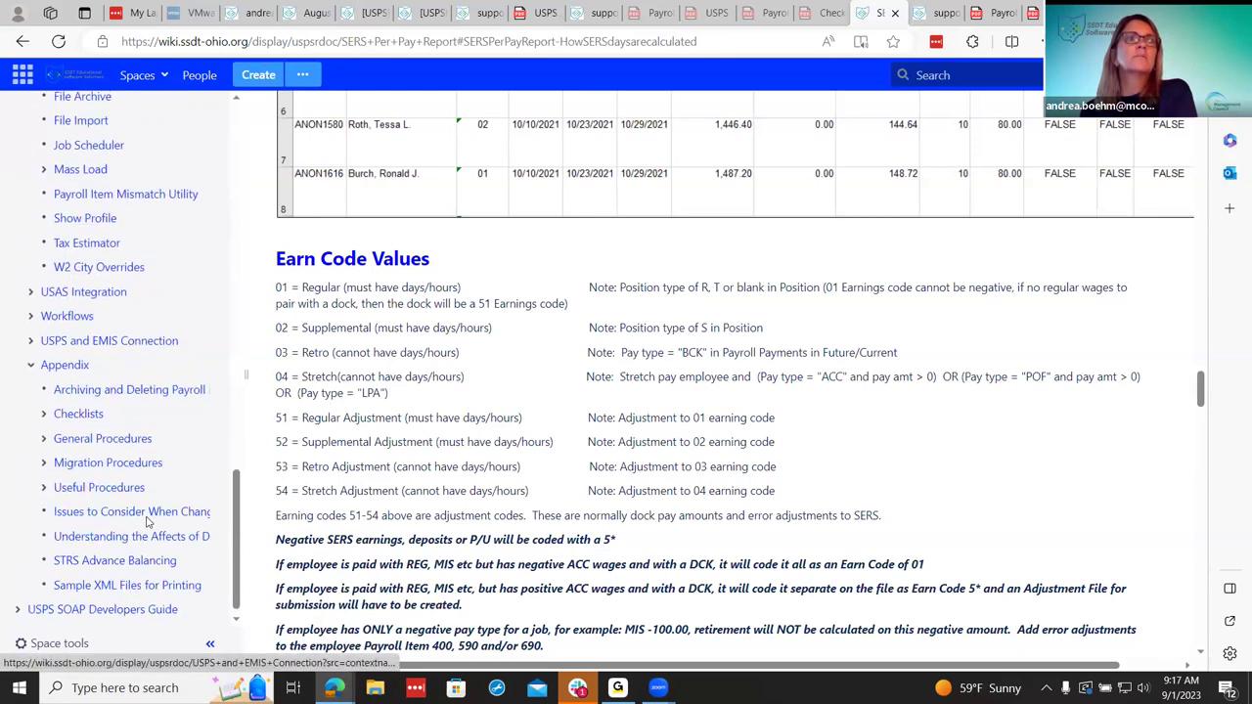
pyautogui.click(44, 429)
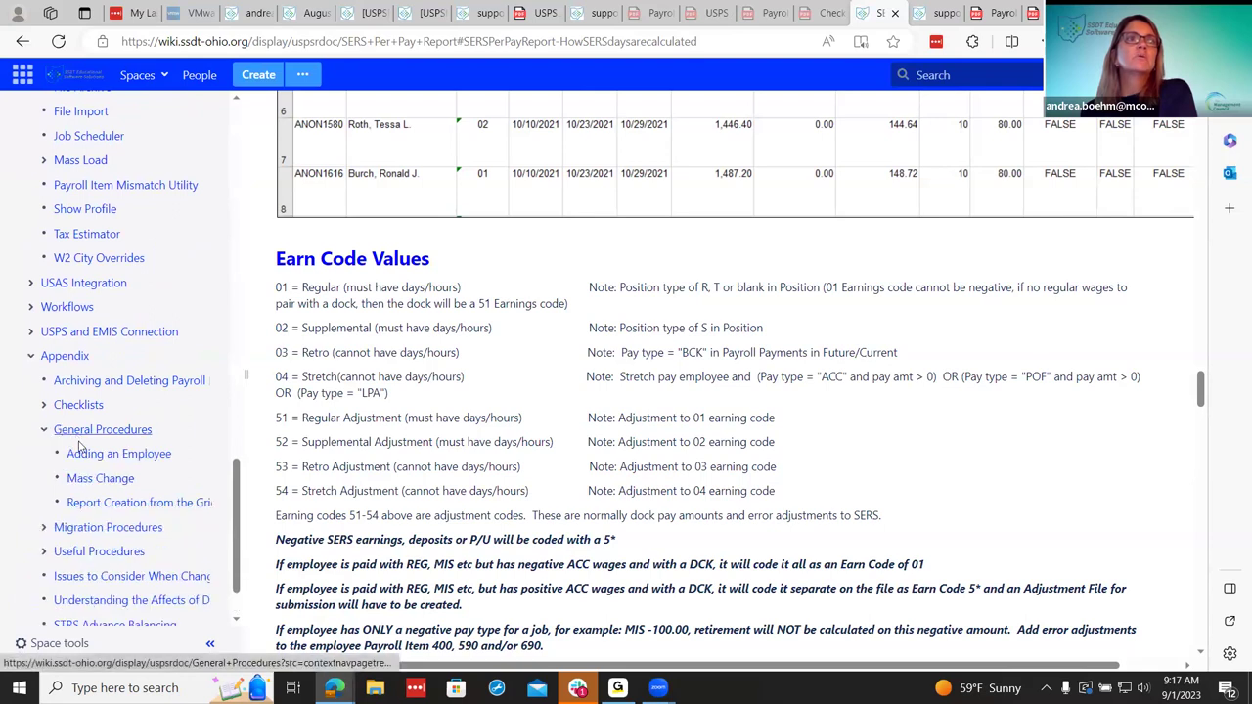
pyautogui.click(46, 552)
pyautogui.scroll(-3, 118, 440)
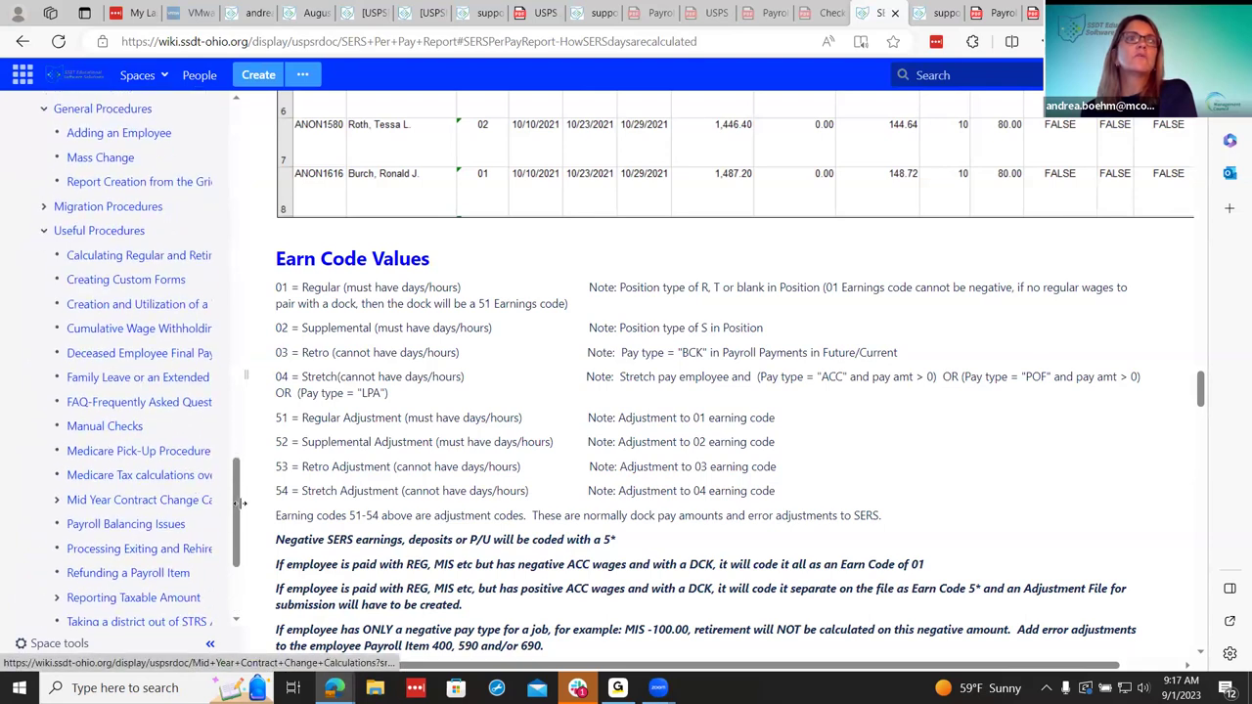
pyautogui.click(162, 280)
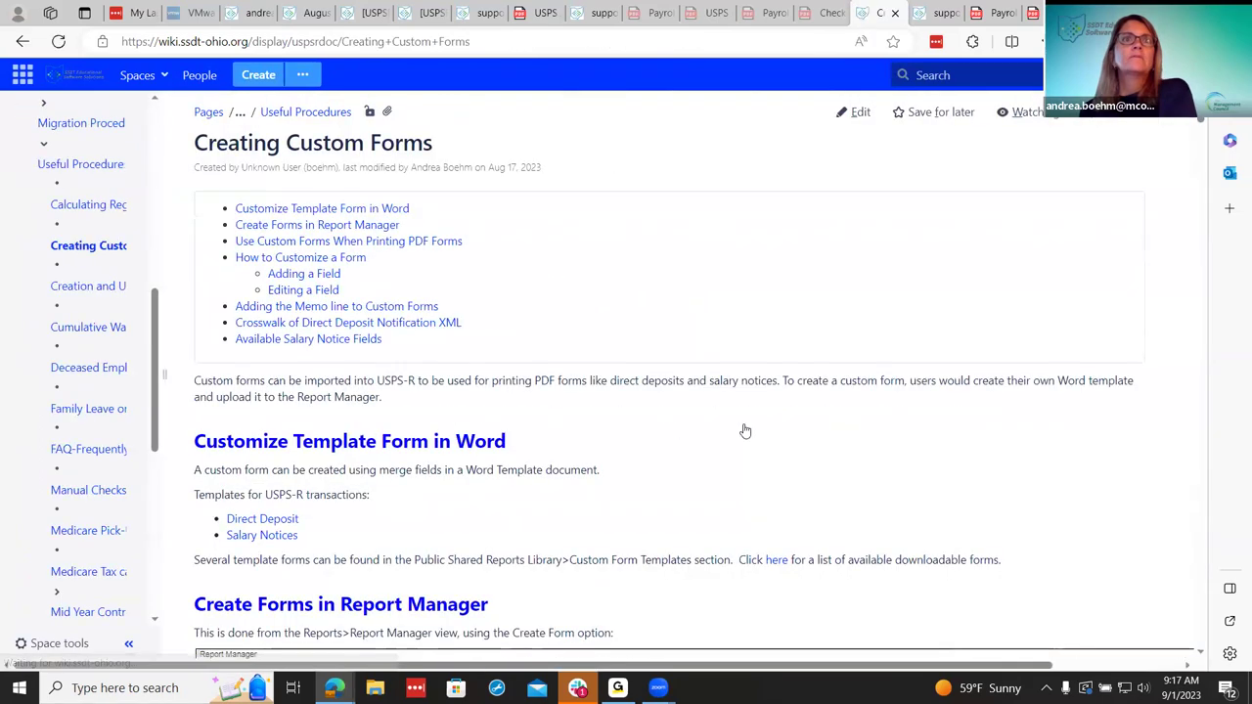
# Examine the Creating Custom Forms page for the Memo line field code and the instructions on editing a field.
pyautogui.middleClick(744, 431)
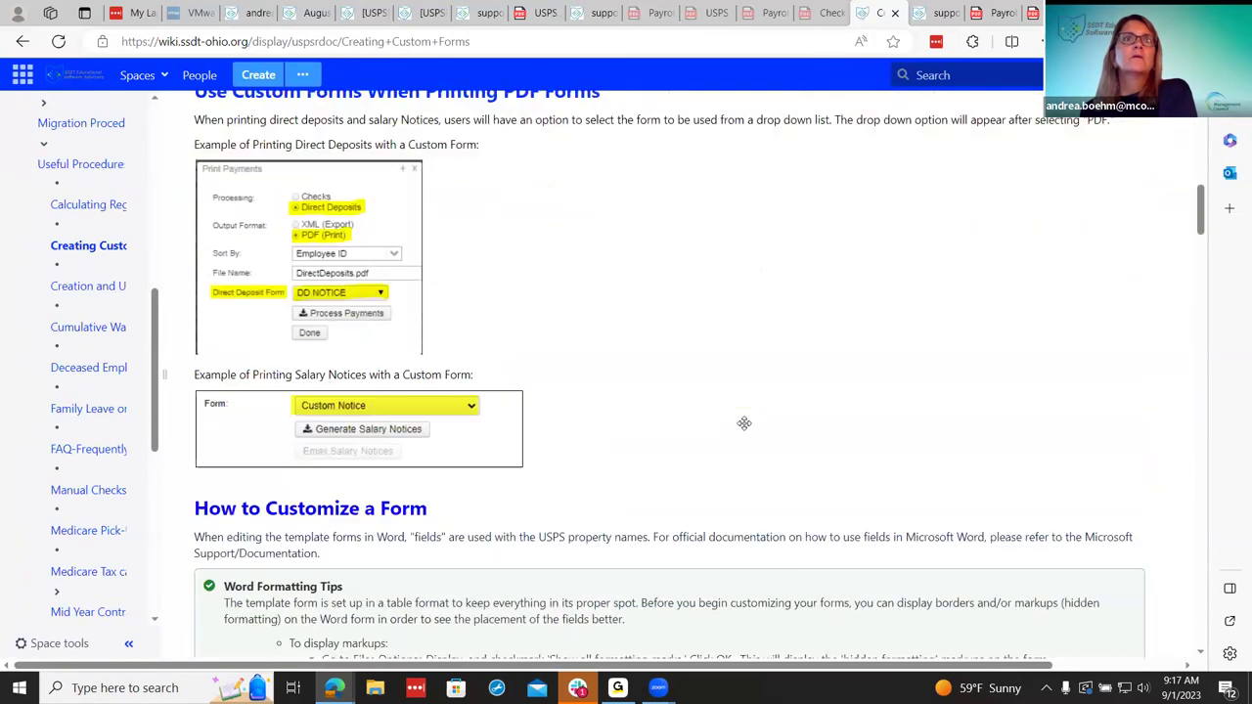
pyautogui.middleClick(744, 429)
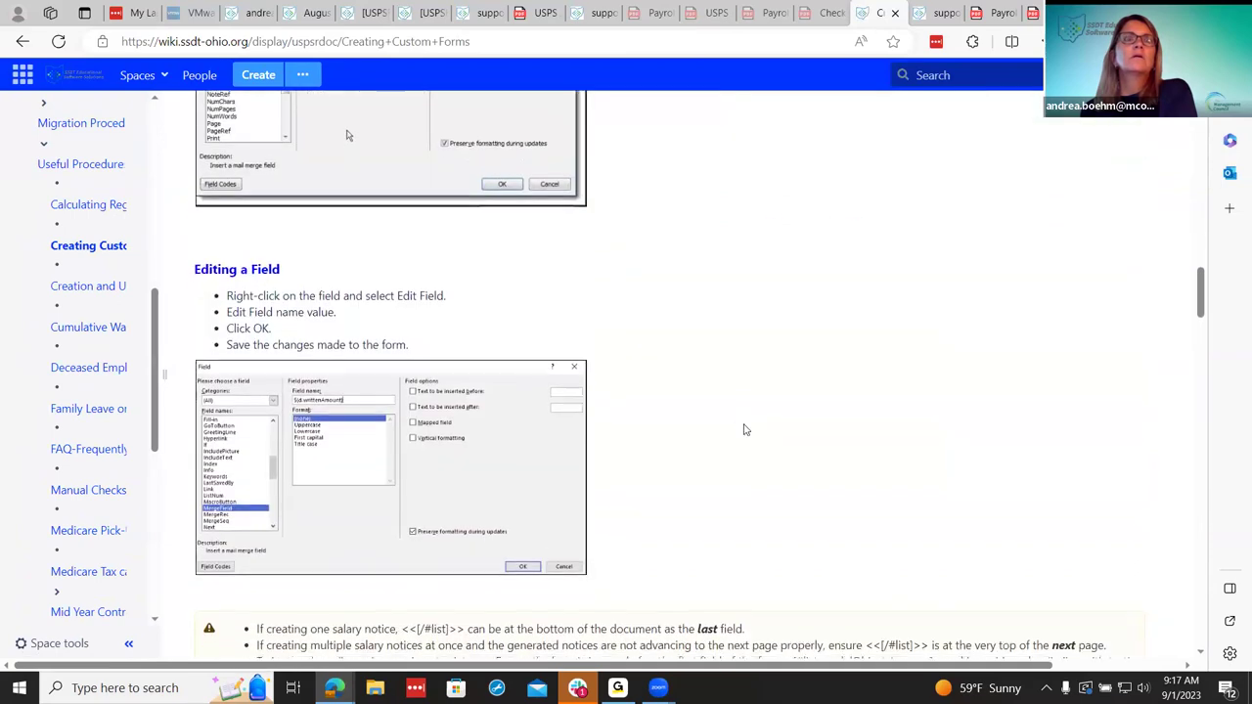
pyautogui.middleClick(744, 429)
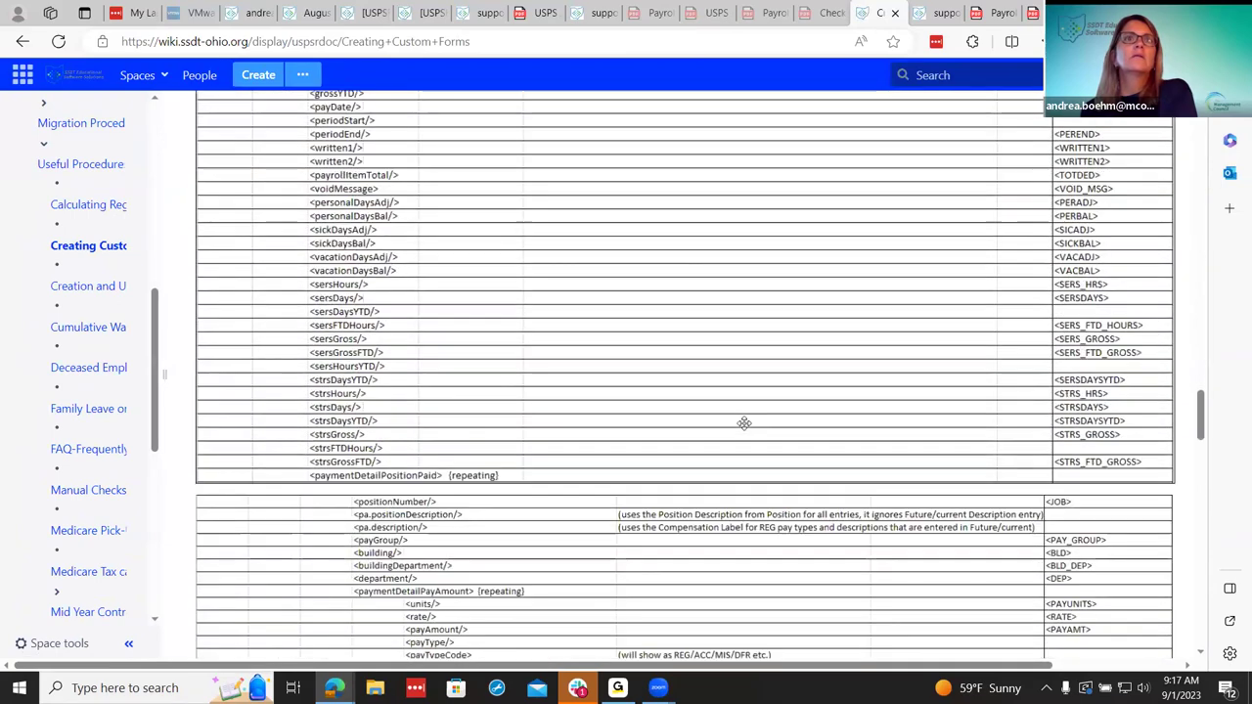
pyautogui.middleClick(742, 421)
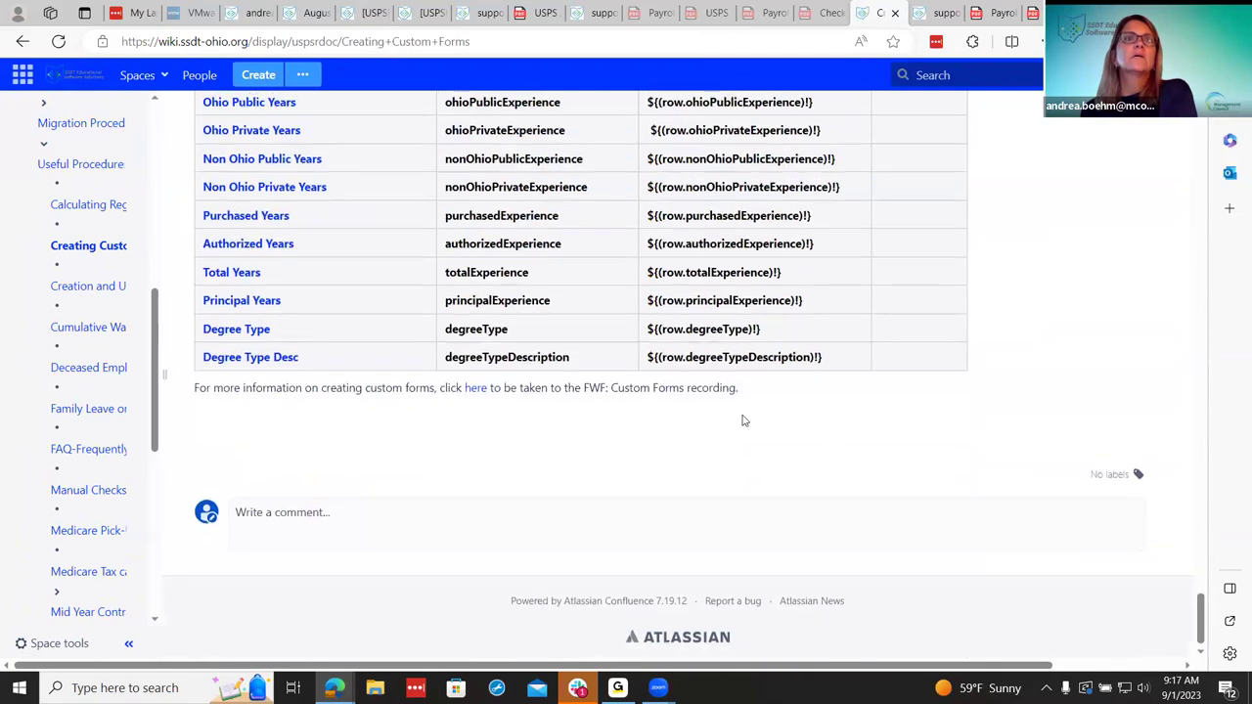
pyautogui.middleClick(675, 362)
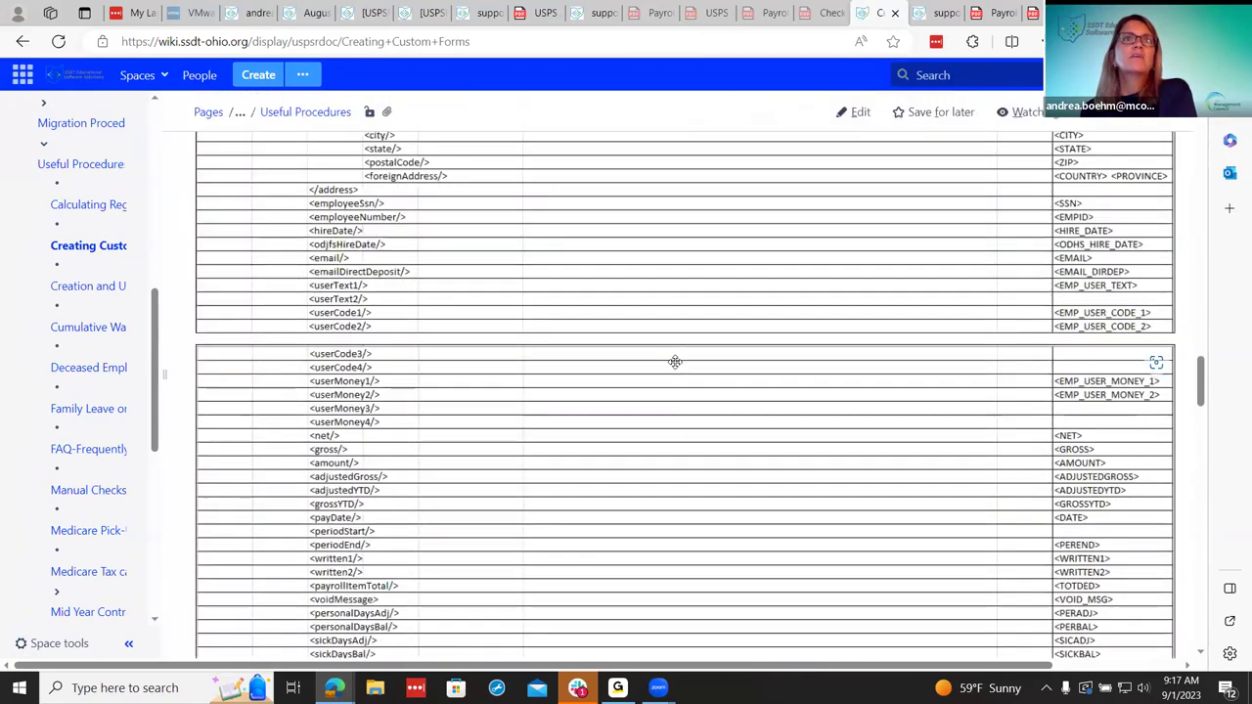
pyautogui.middleClick(497, 439)
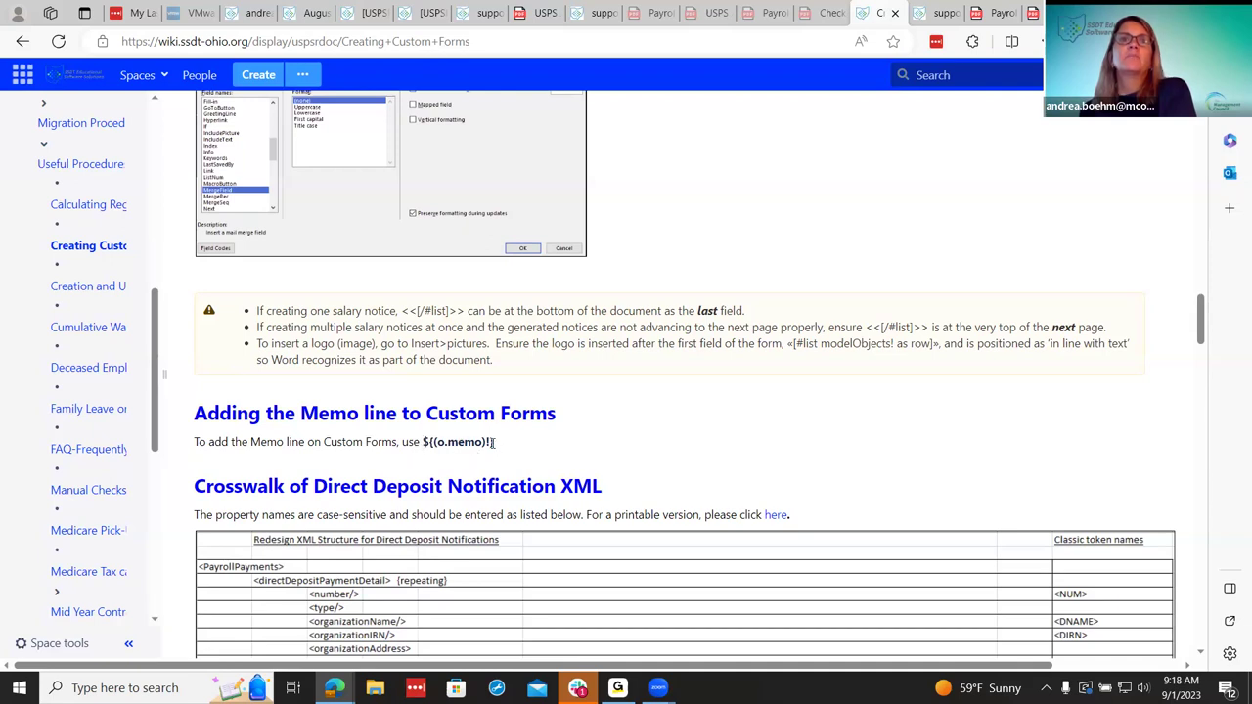
pyautogui.scroll(1, 516, 454)
pyautogui.scroll(2, 515, 454)
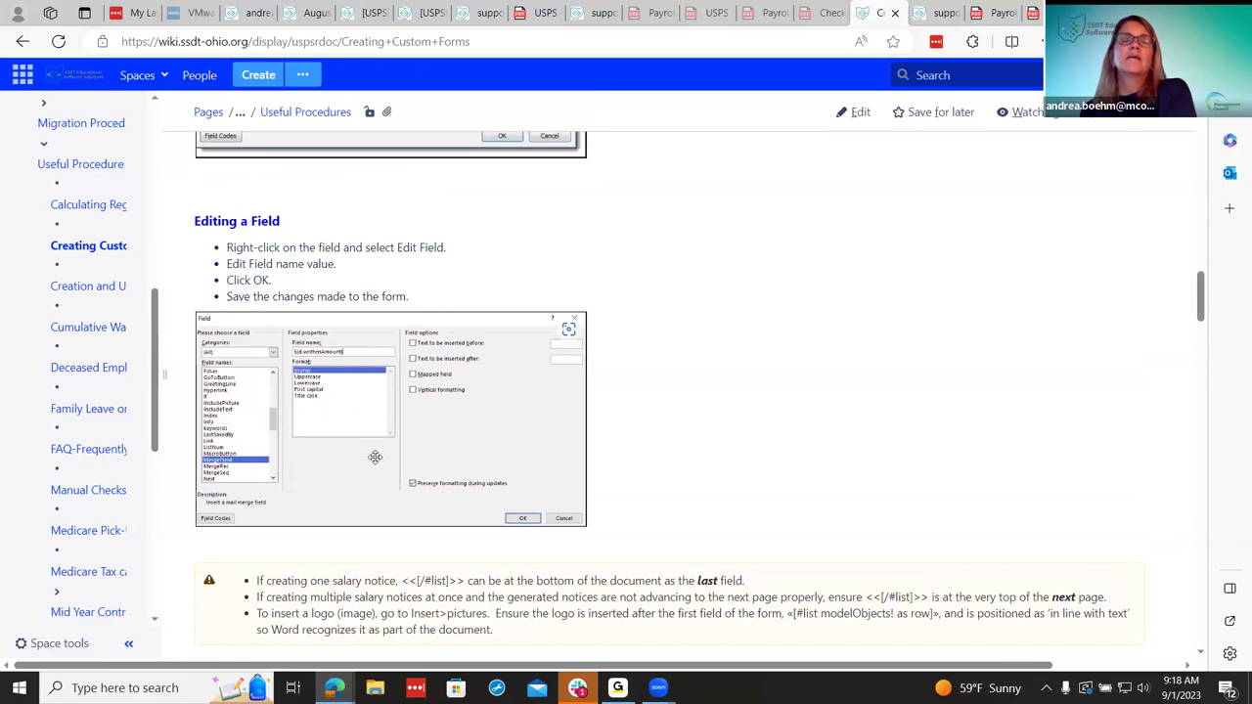
pyautogui.scroll(-1, 362, 509)
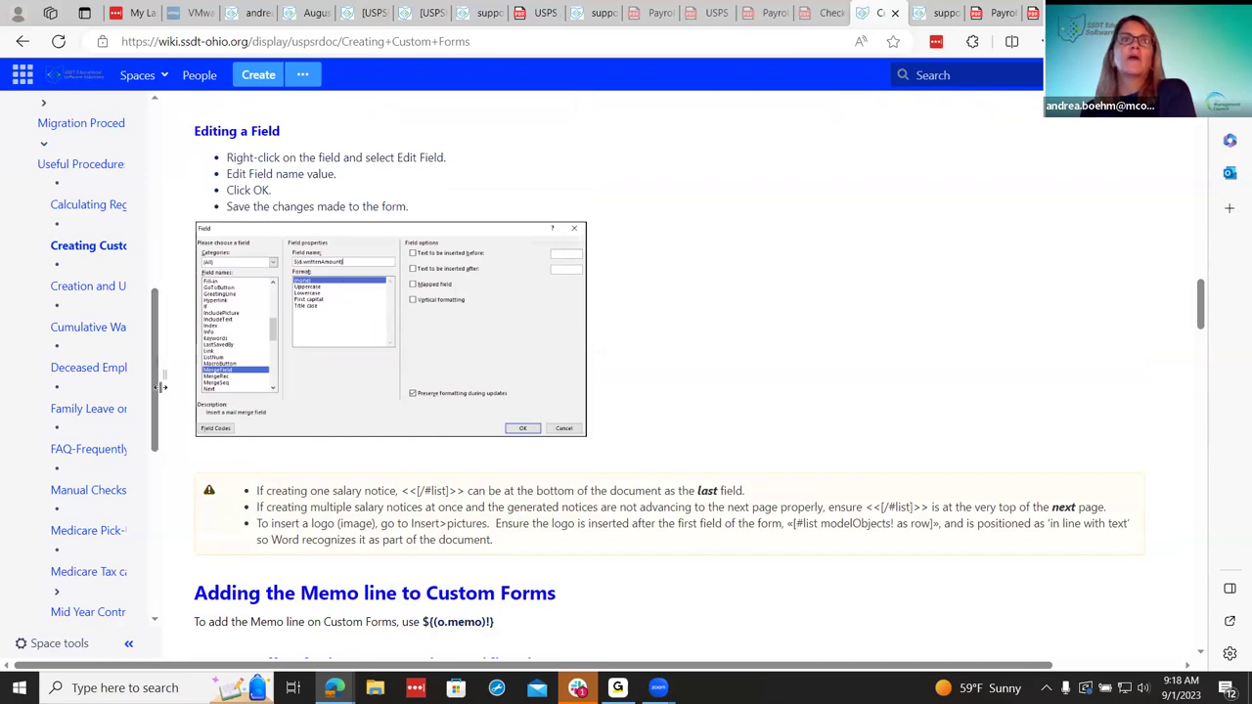
# Revisit the August 2023 Recap, switch to the Tucker (Demo) Schools USPS instance and keep its session alive.
pyautogui.click(311, 12)
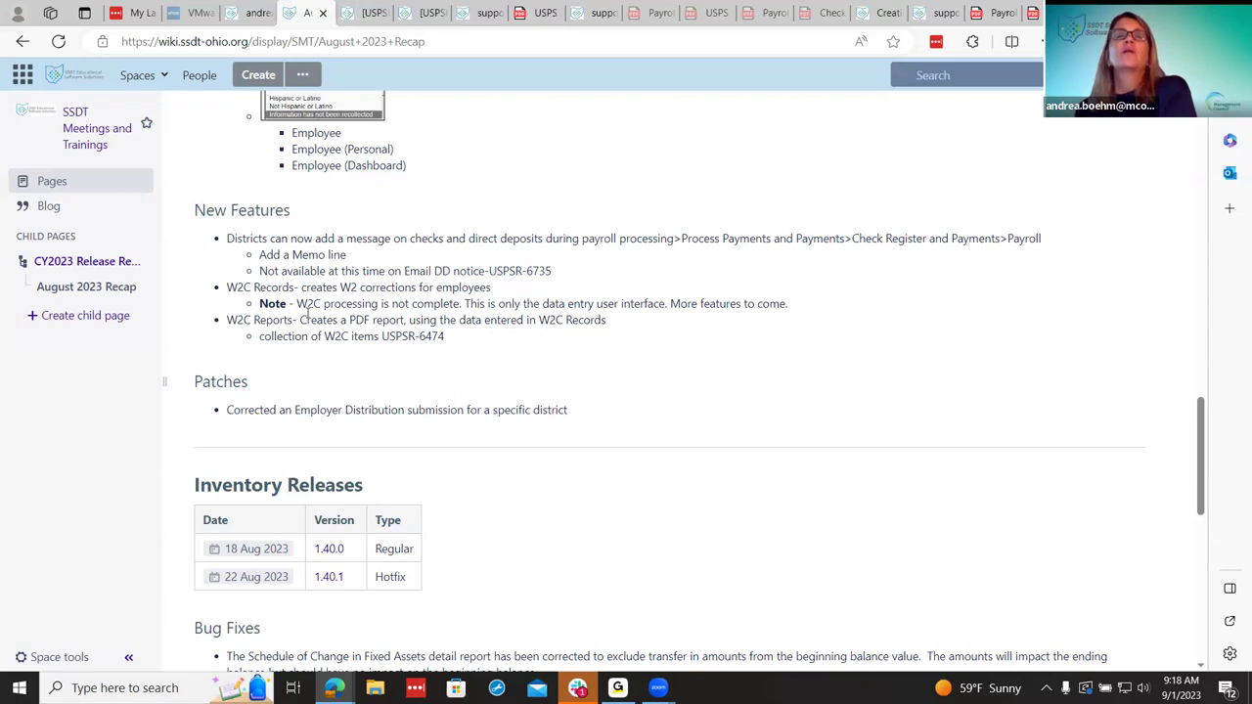
pyautogui.click(478, 12)
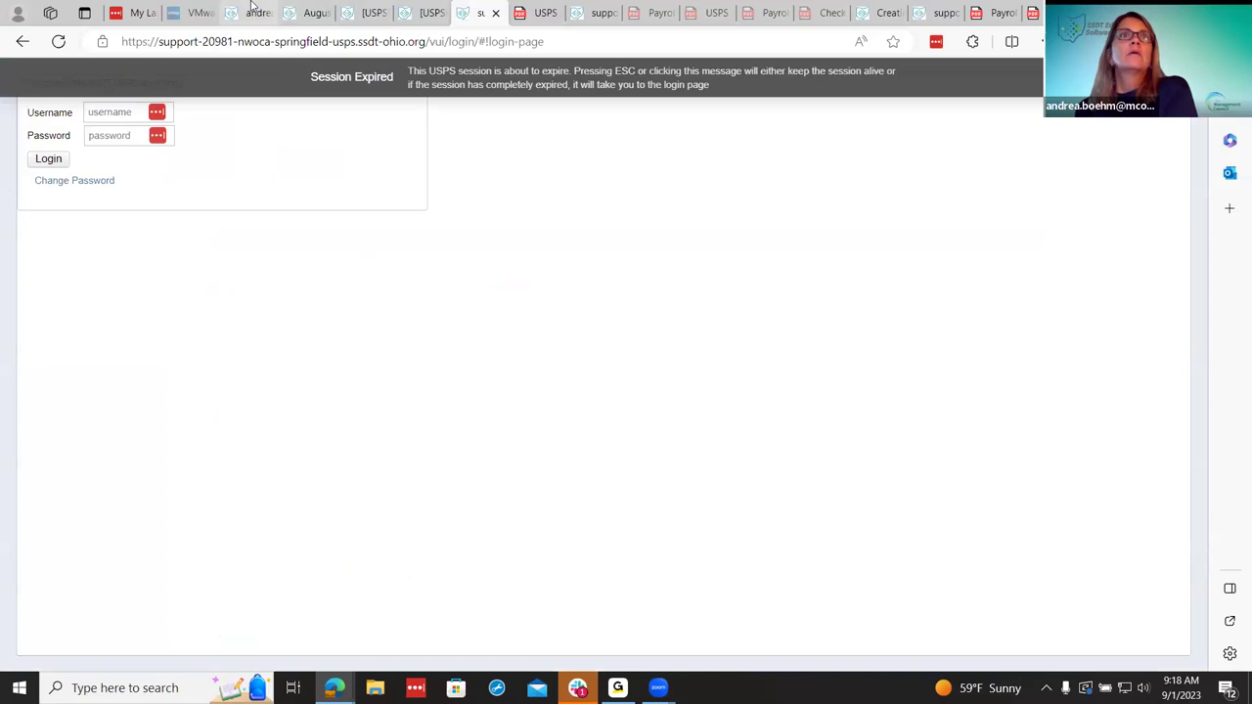
pyautogui.click(252, 10)
pyautogui.click(488, 81)
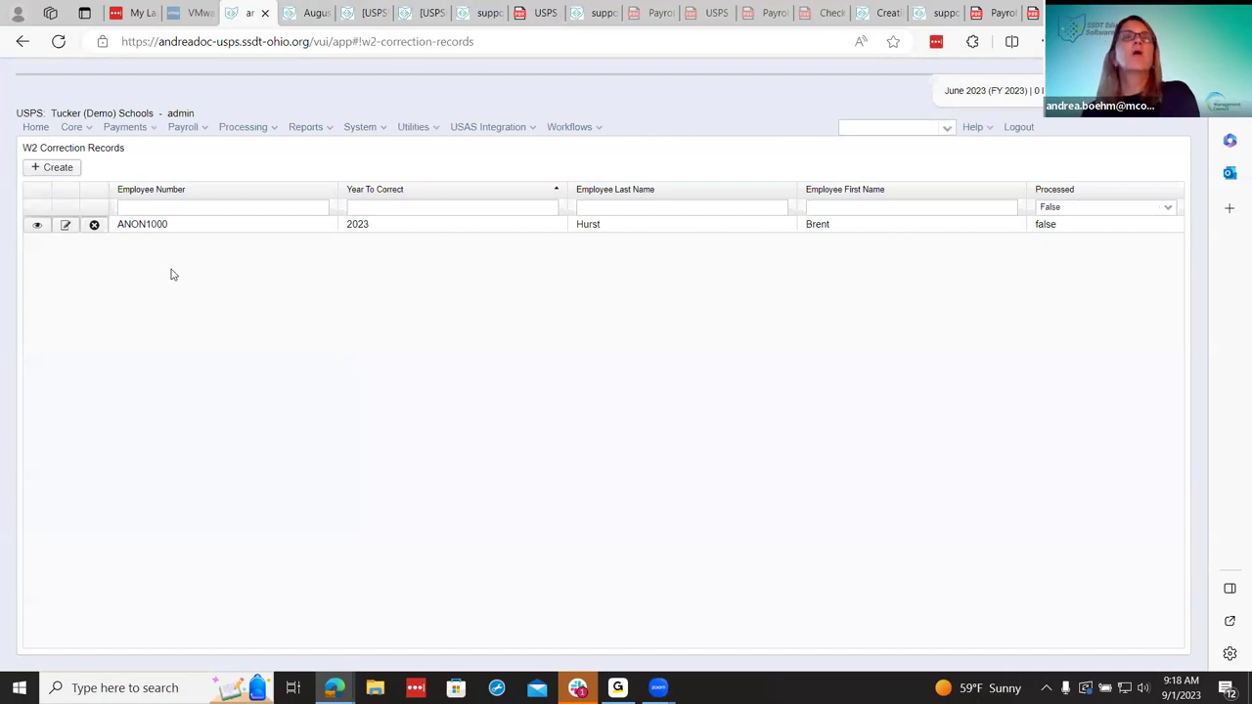
# Open the W2C Records view of the W2 Corrections reports.
pyautogui.click(329, 128)
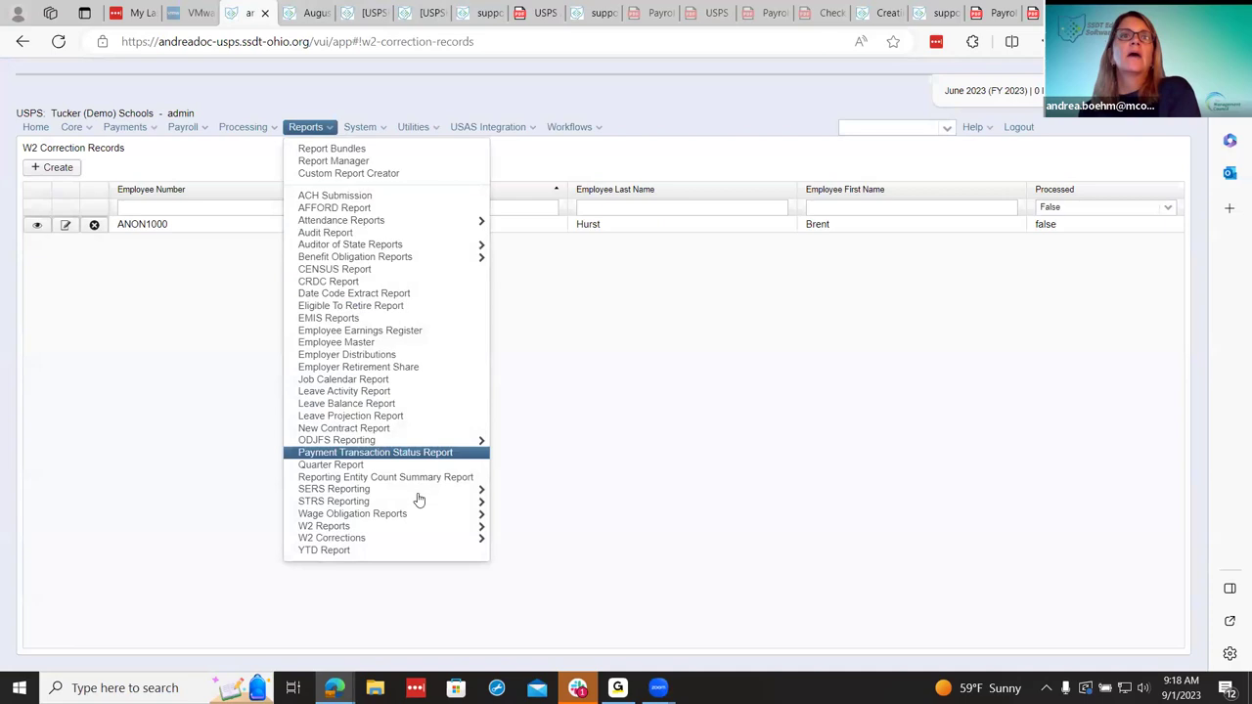
pyautogui.moveTo(412, 541)
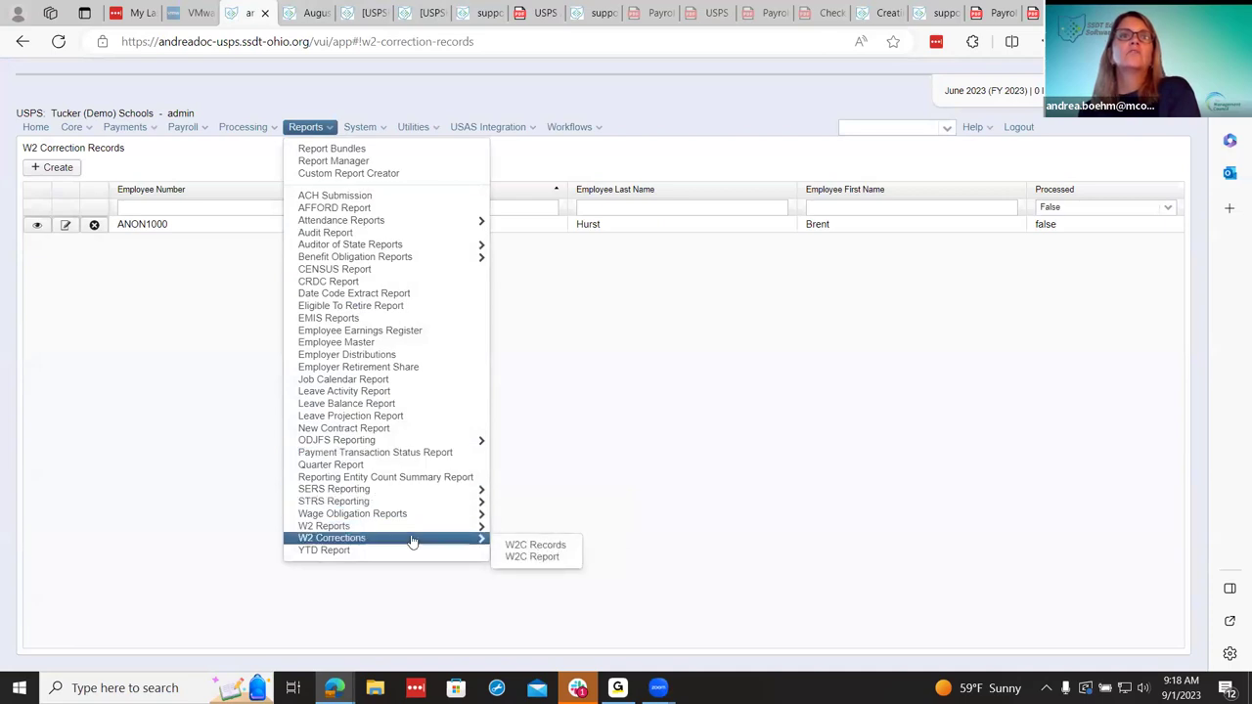
pyautogui.click(527, 549)
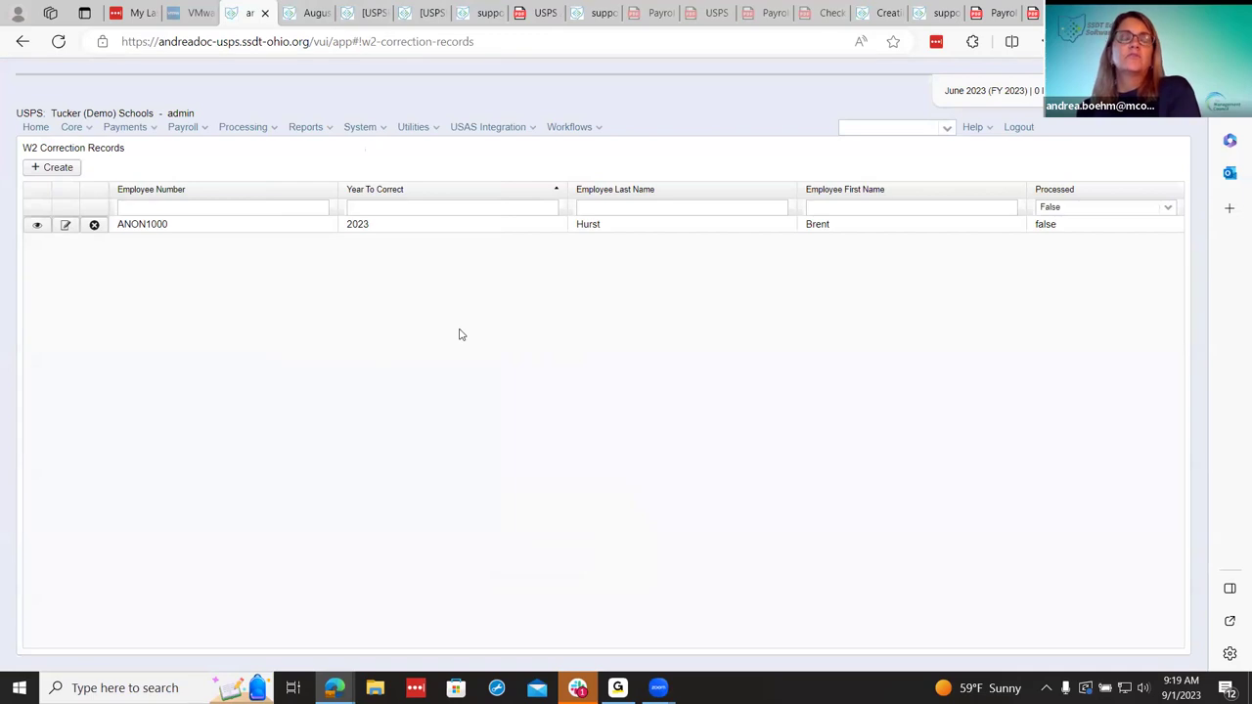
# Create a W2 correction record for the eighth employee in the list, with 2023 as the year.
pyautogui.click(49, 172)
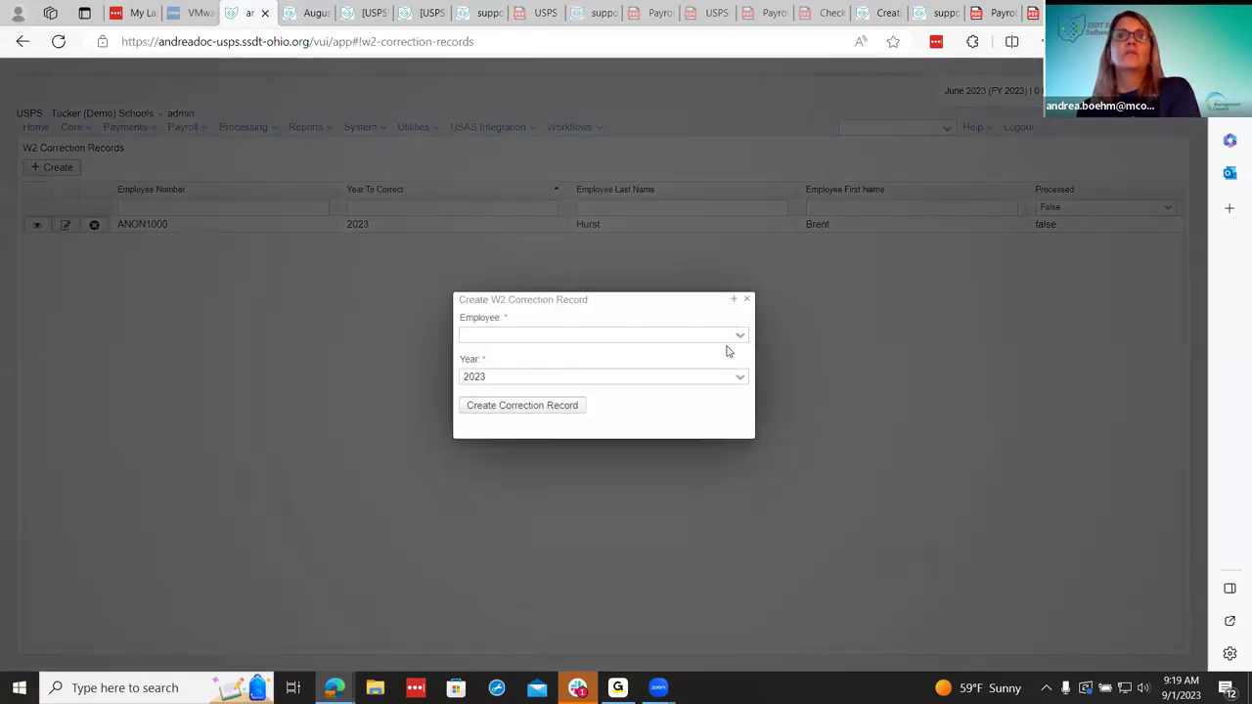
pyautogui.click(739, 336)
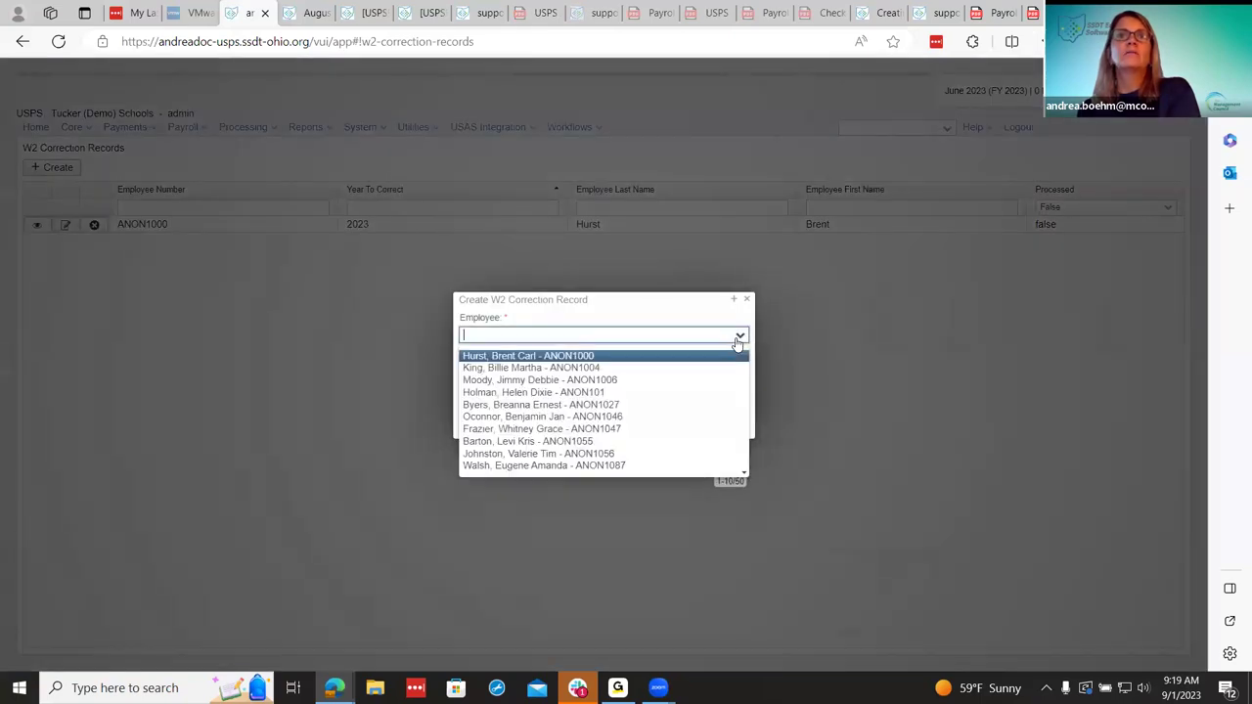
pyautogui.click(687, 441)
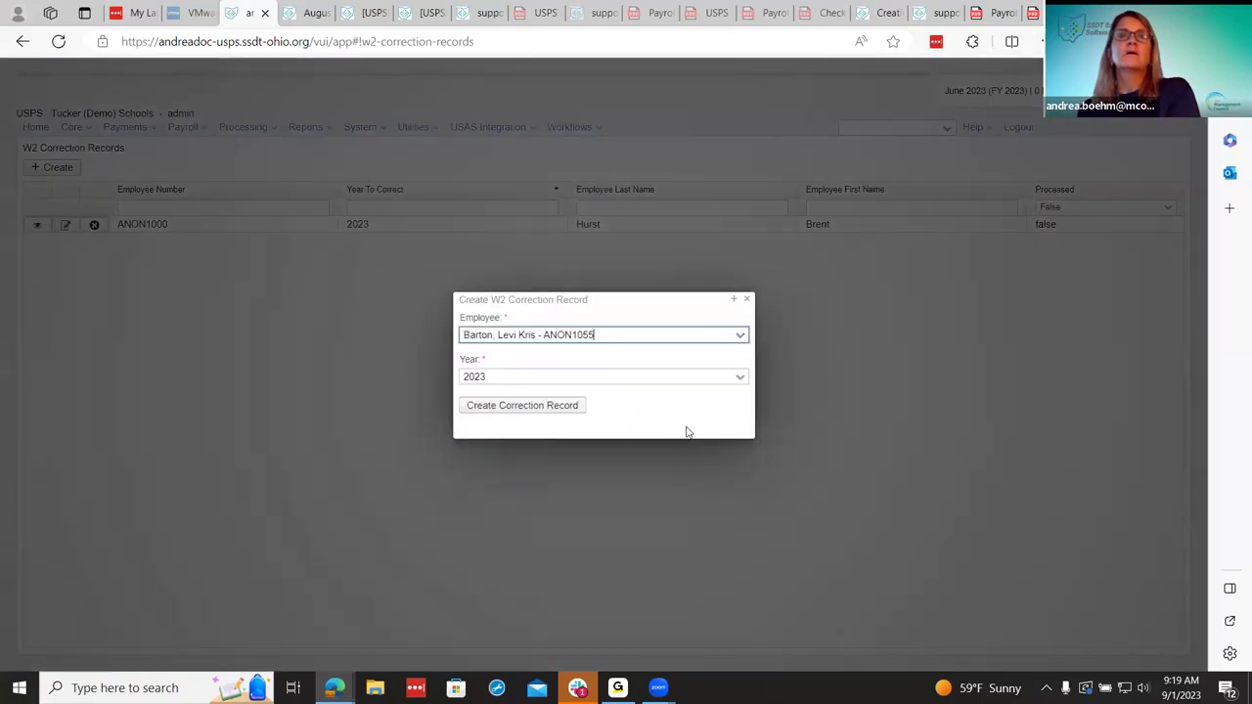
pyautogui.click(745, 382)
pyautogui.click(749, 383)
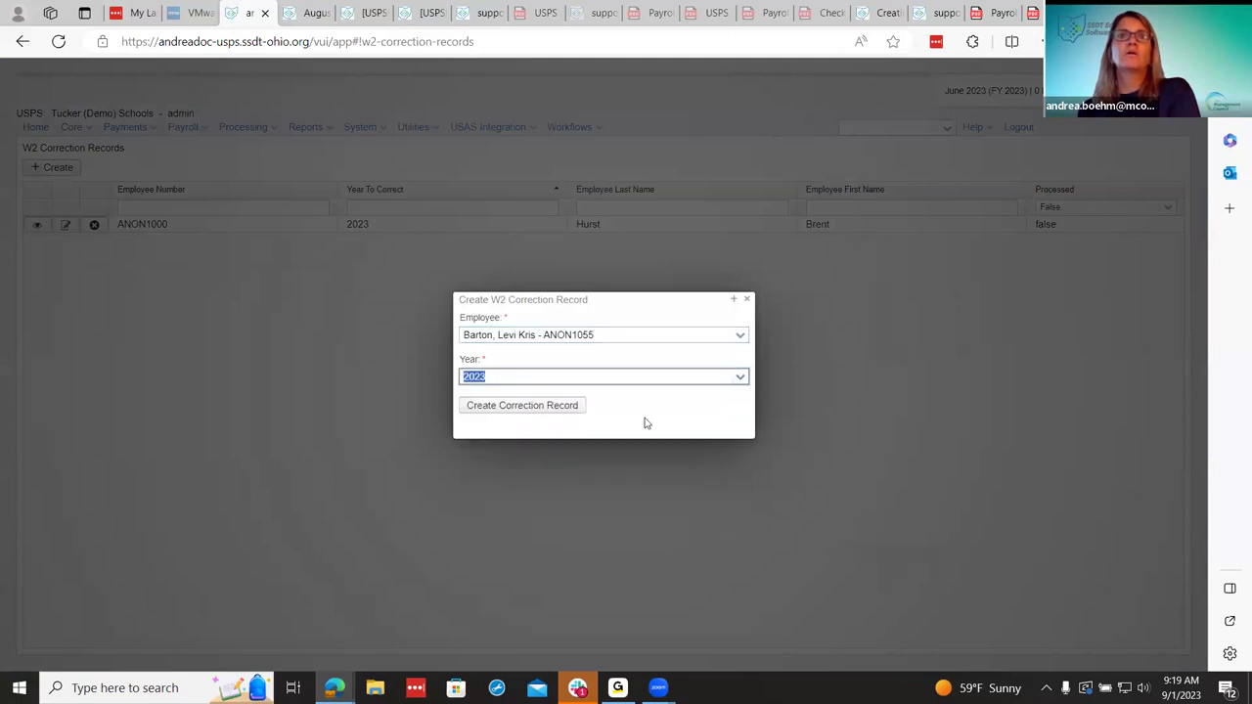
pyautogui.click(548, 406)
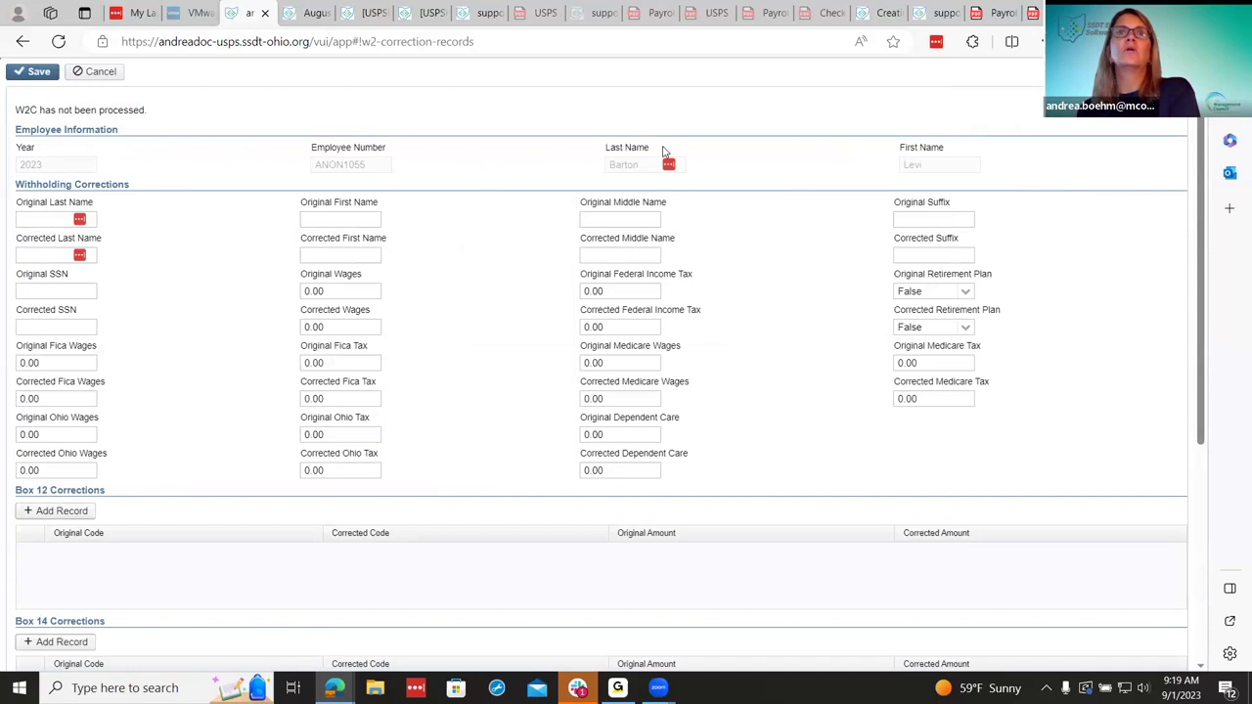
# Review the correction record's sections and add a blank record to both Box 14 Corrections and Box 12 Corrections.
pyautogui.scroll(-1, 242, 437)
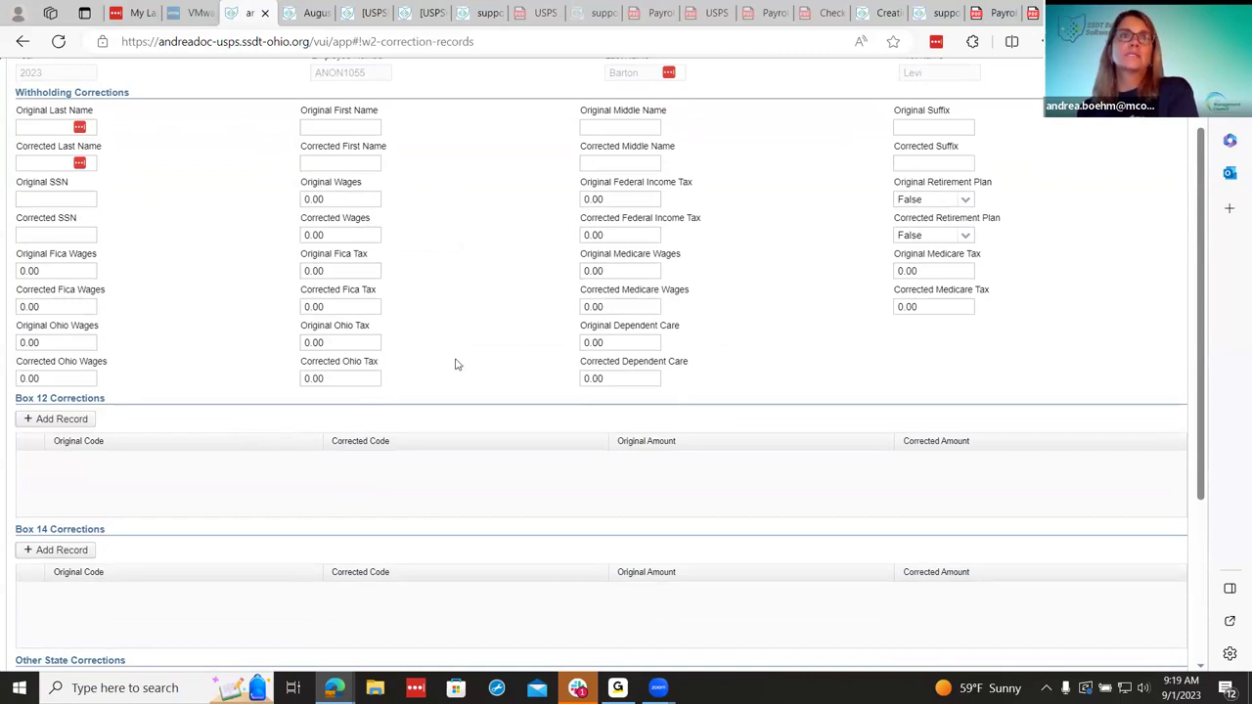
pyautogui.scroll(2, 455, 365)
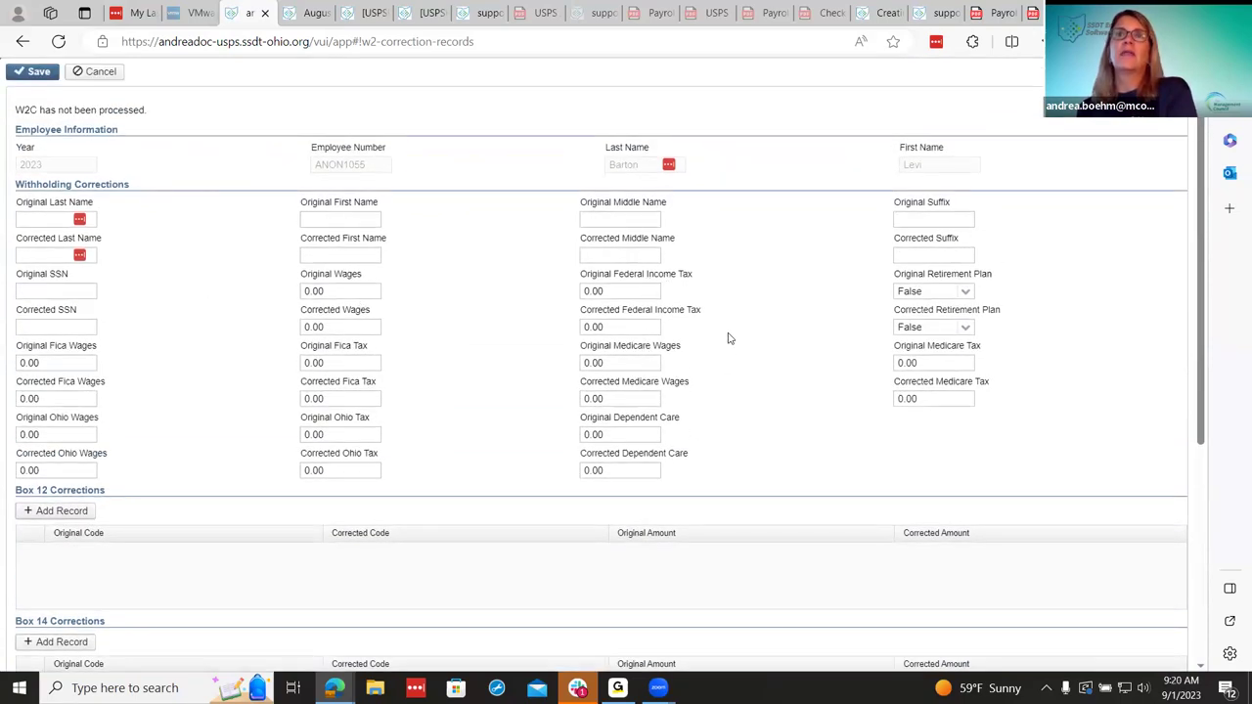
pyautogui.scroll(-3, 741, 387)
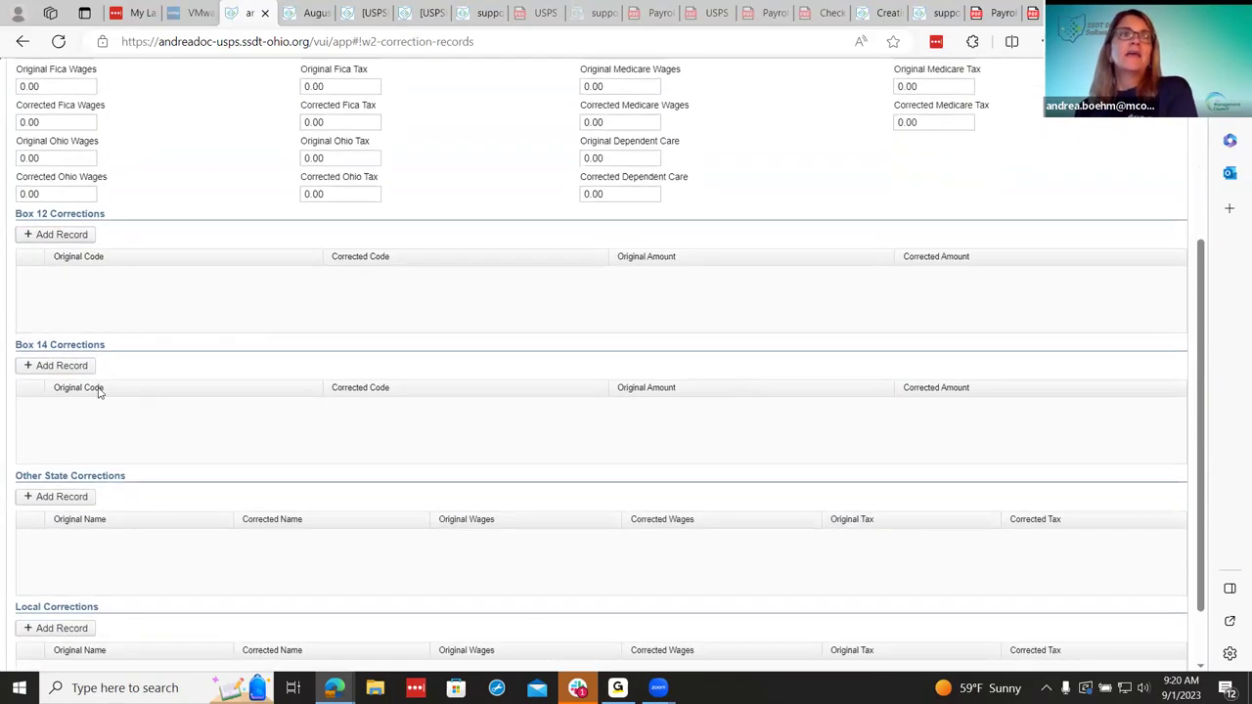
pyautogui.click(52, 366)
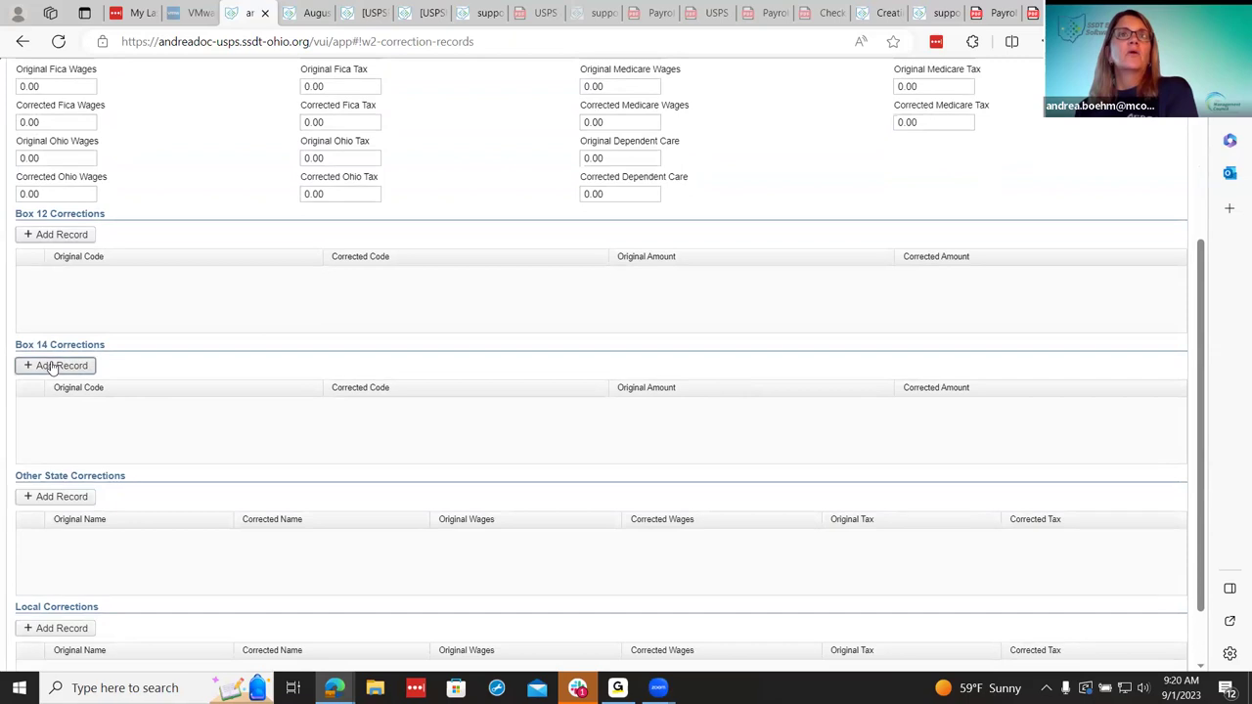
pyautogui.scroll(-2, 144, 452)
pyautogui.scroll(-1, 144, 452)
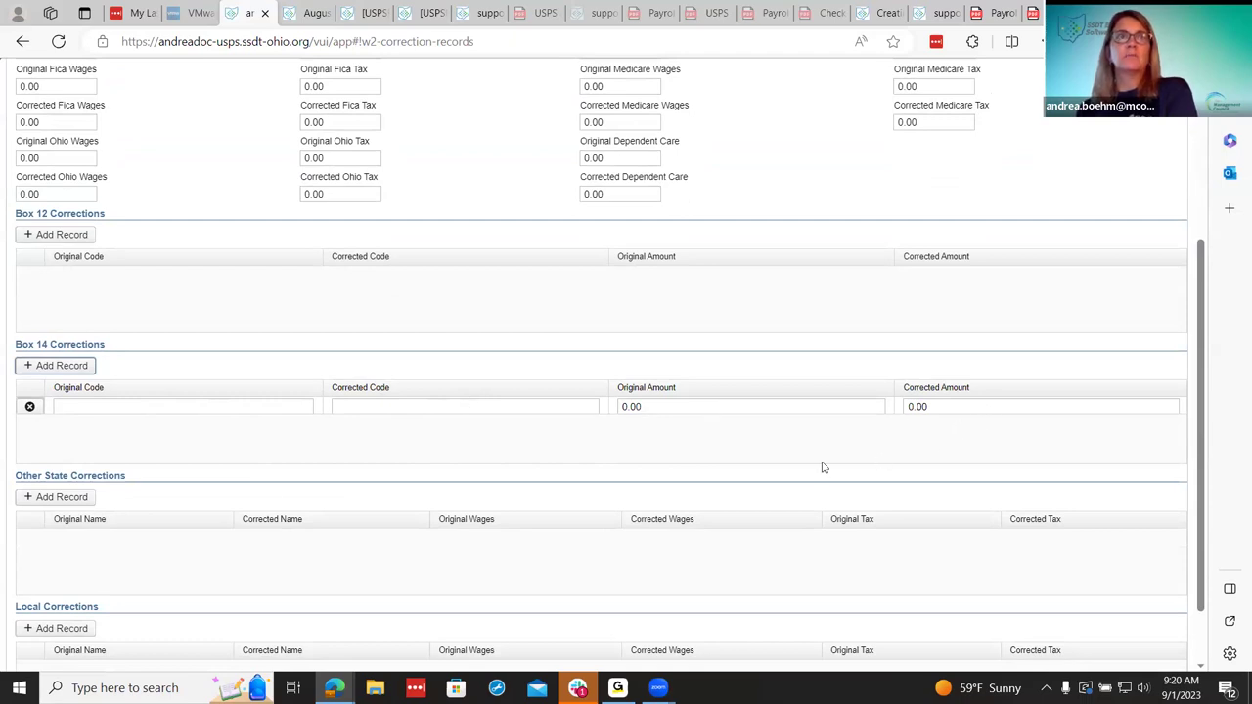
pyautogui.click(39, 238)
pyautogui.scroll(-2, 68, 391)
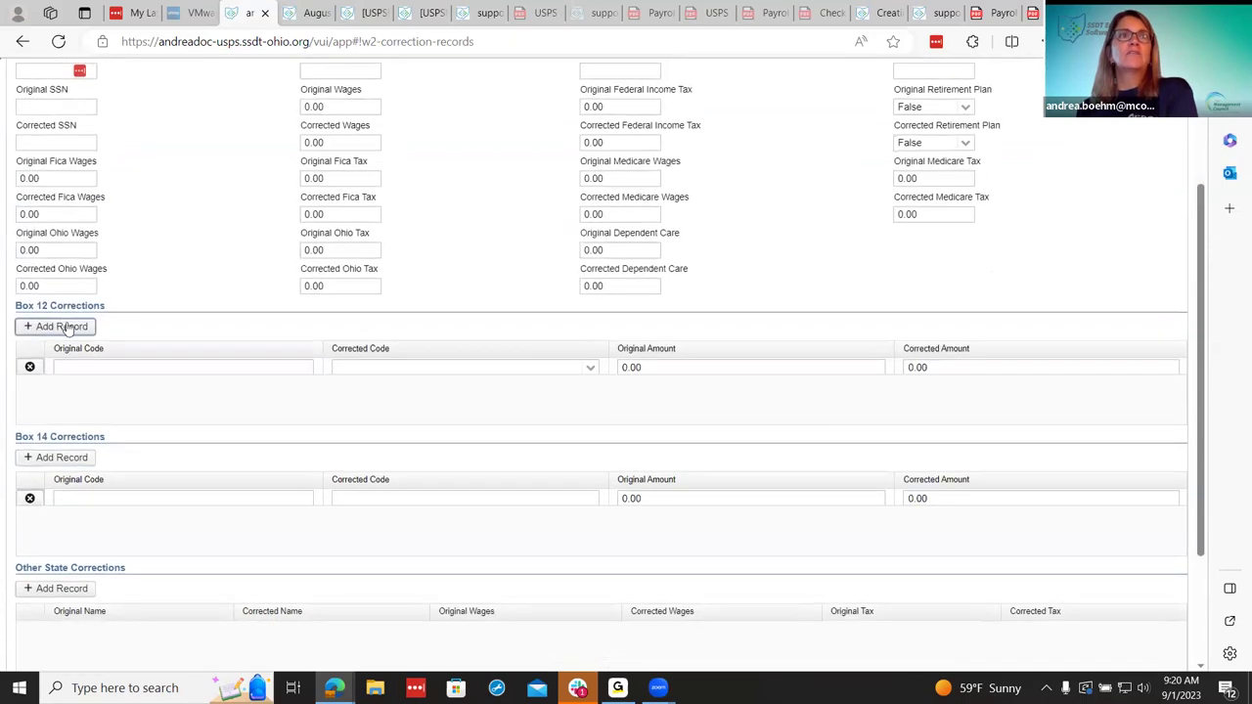
# Add a blank record to both Other State Corrections and Local Corrections, and cancel the new correction record.
pyautogui.scroll(-2, 113, 421)
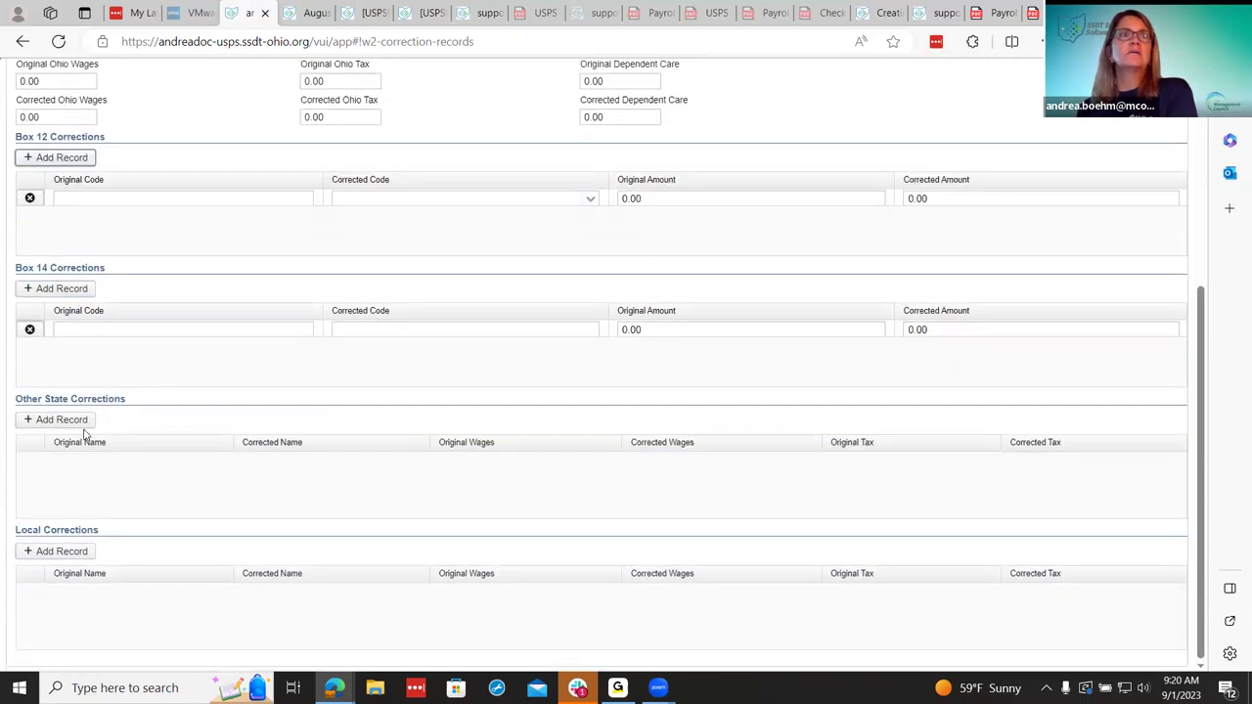
pyautogui.click(49, 420)
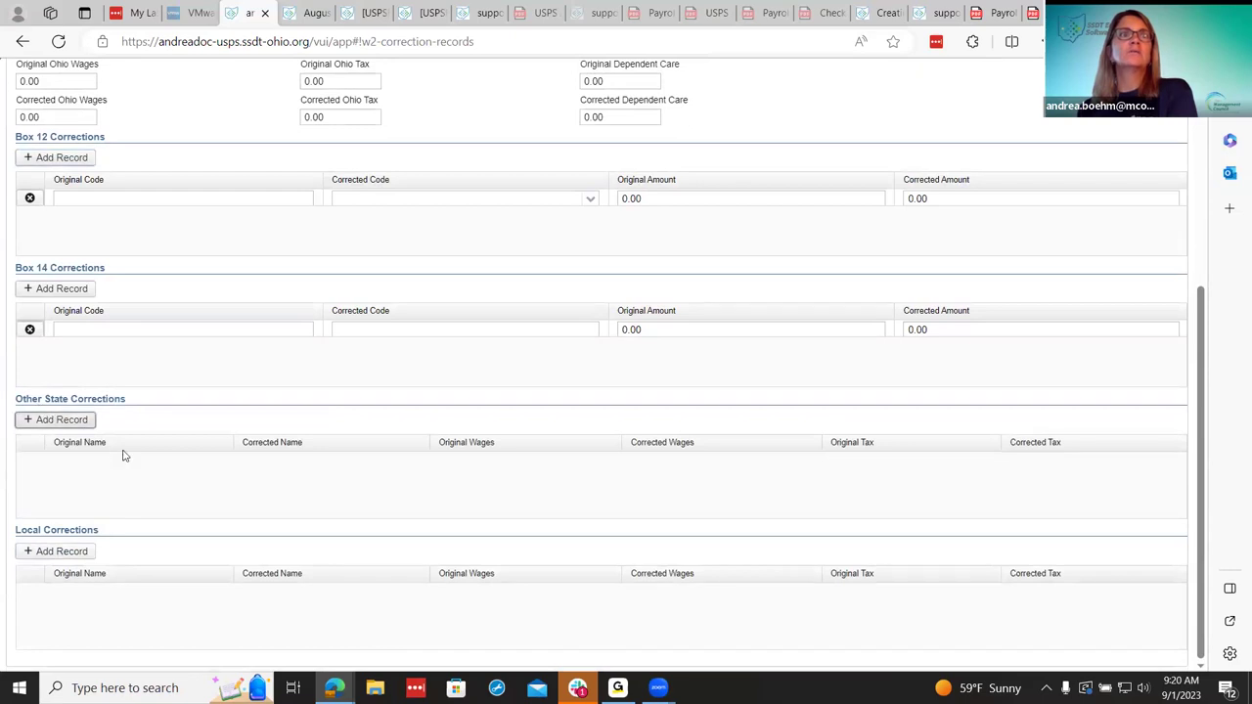
pyautogui.scroll(-3, 127, 469)
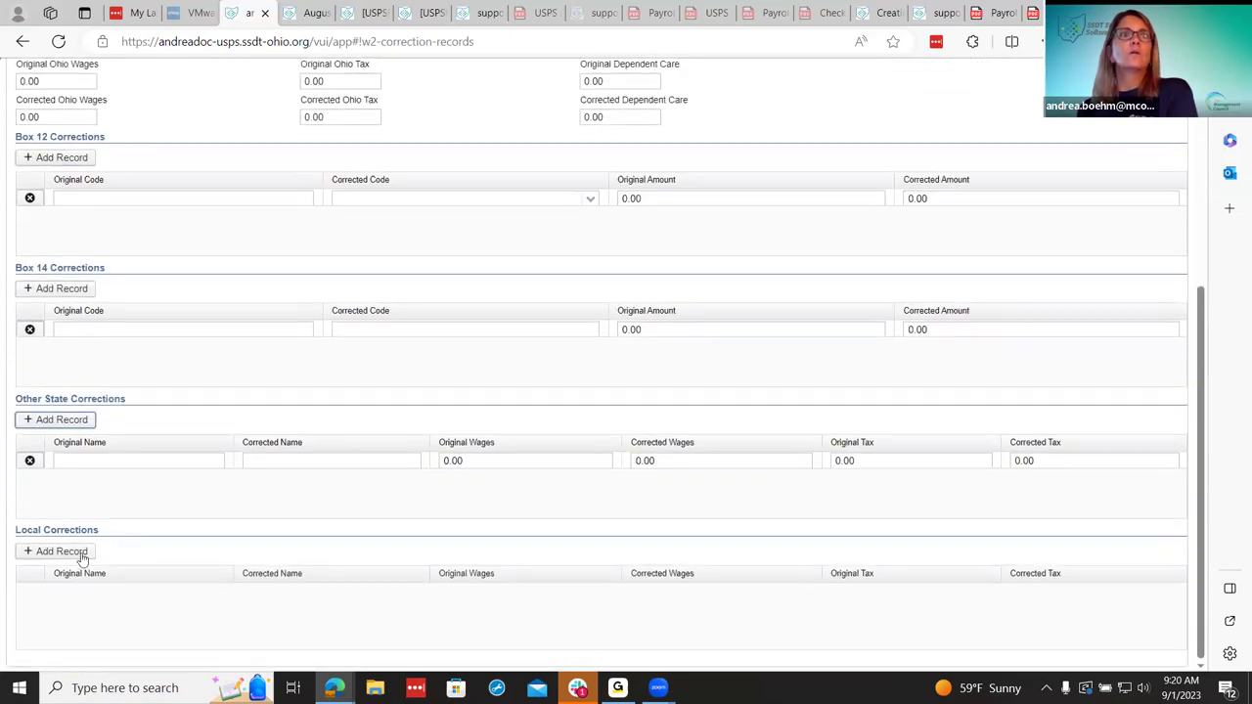
pyautogui.click(82, 553)
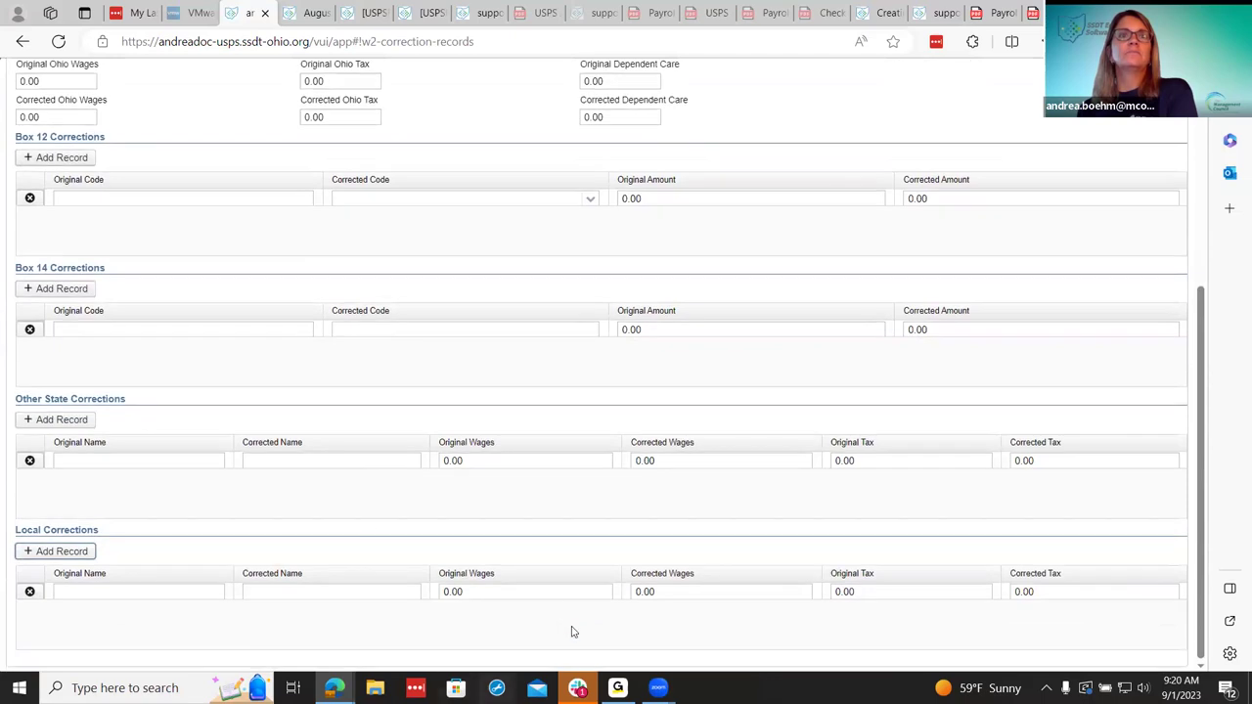
pyautogui.scroll(4, 405, 503)
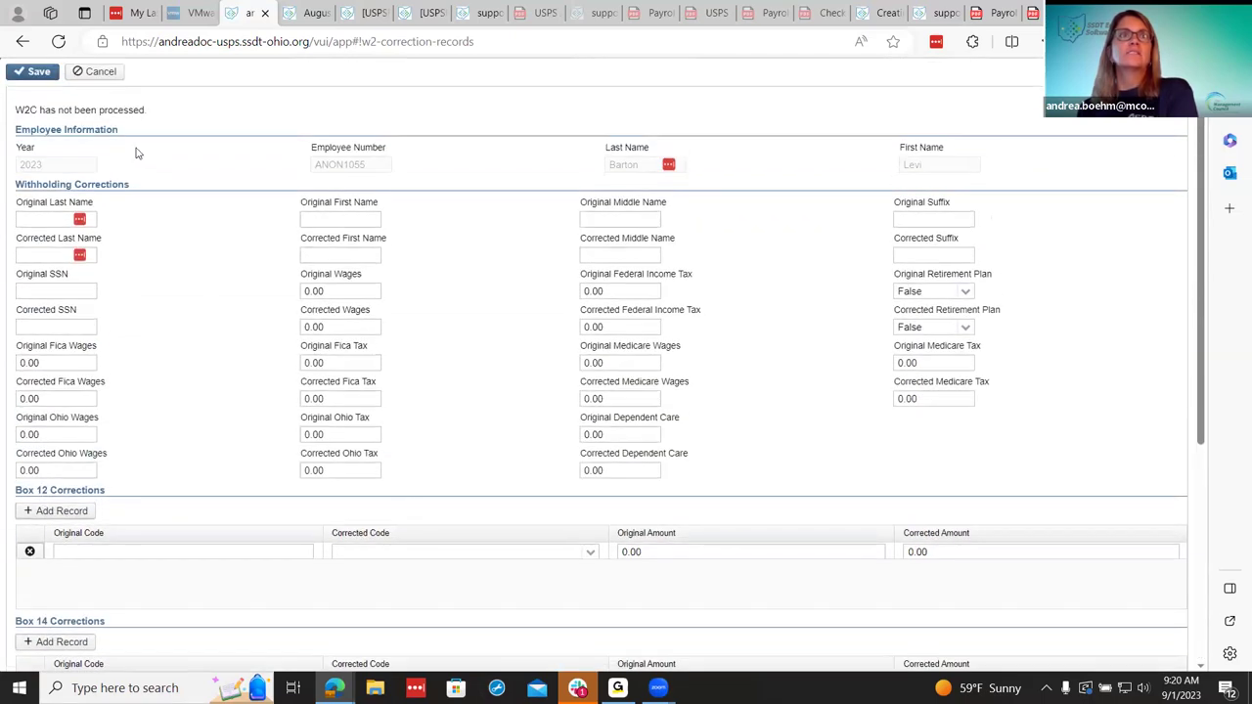
pyautogui.click(98, 71)
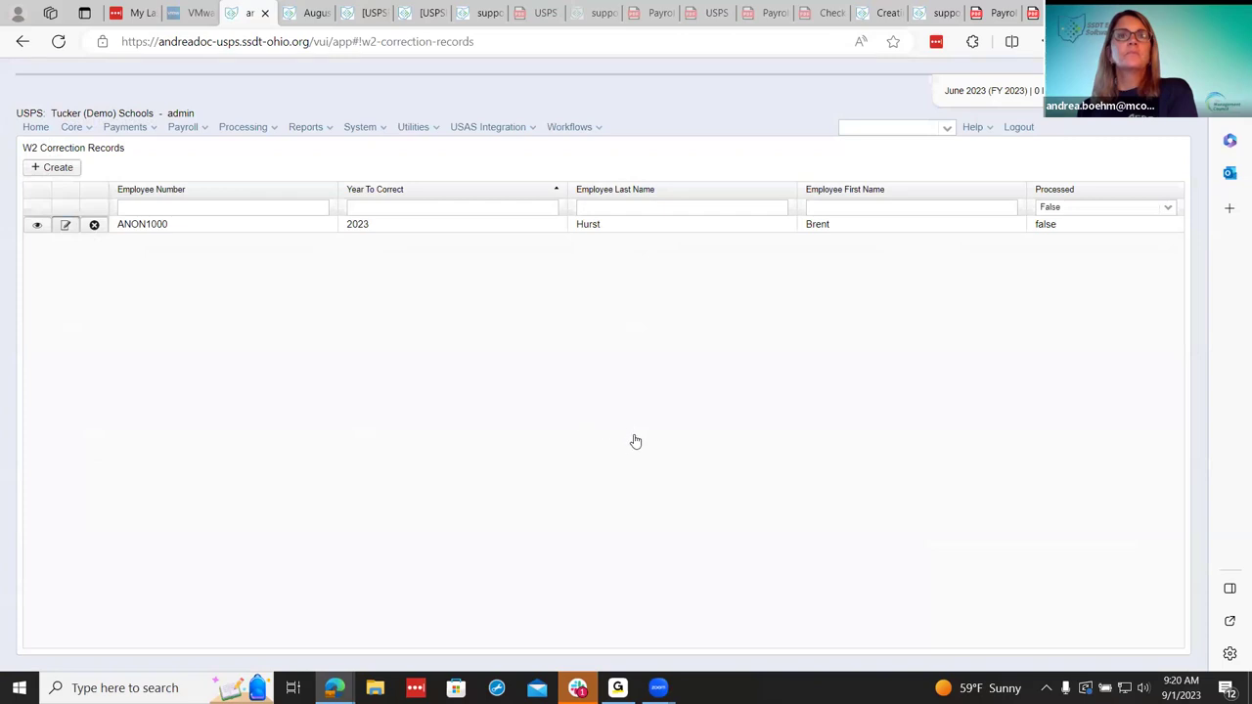
# Open the existing W2 correction record for editing, review its withholding and box correction sections, and save it.
pyautogui.scroll(-4, 654, 506)
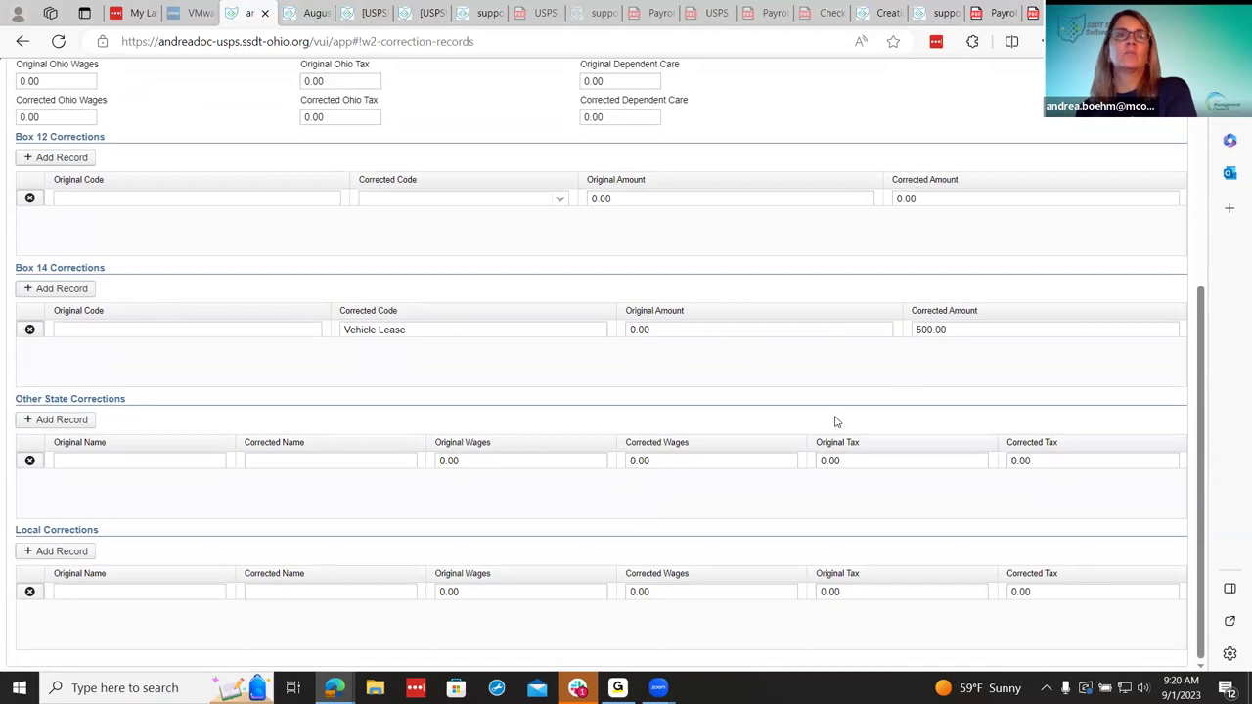
pyautogui.scroll(3, 851, 430)
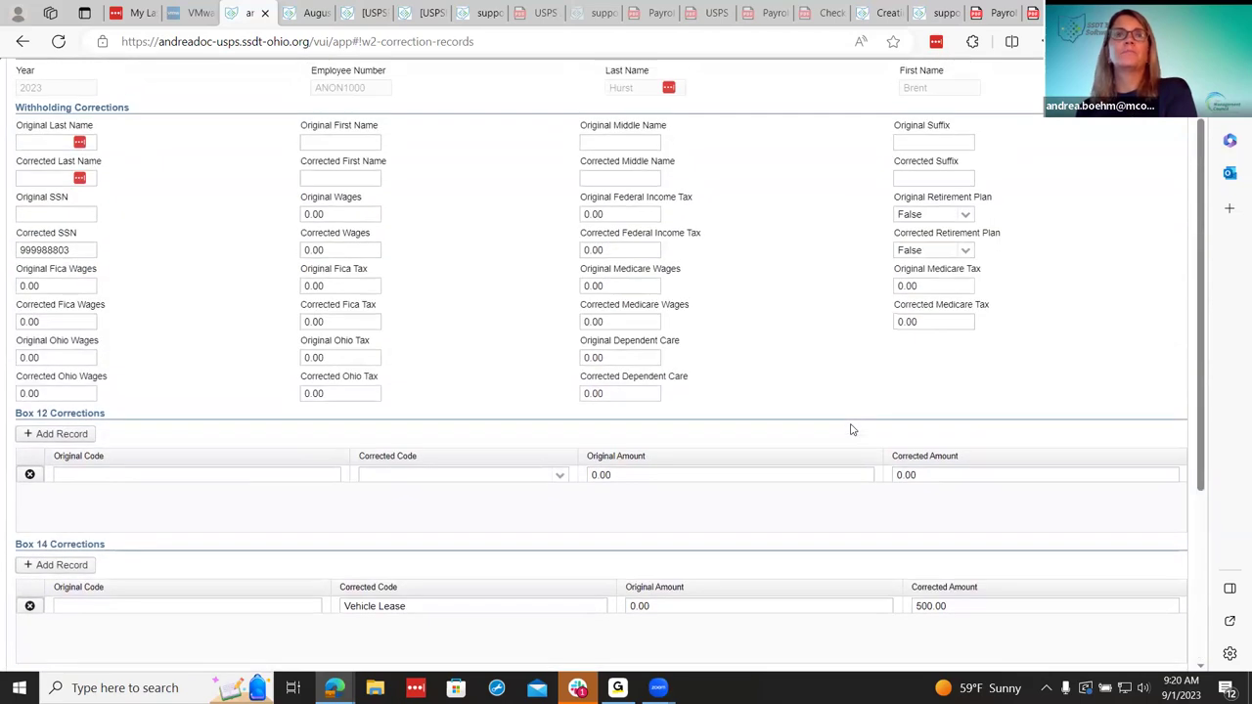
pyautogui.scroll(1, 851, 430)
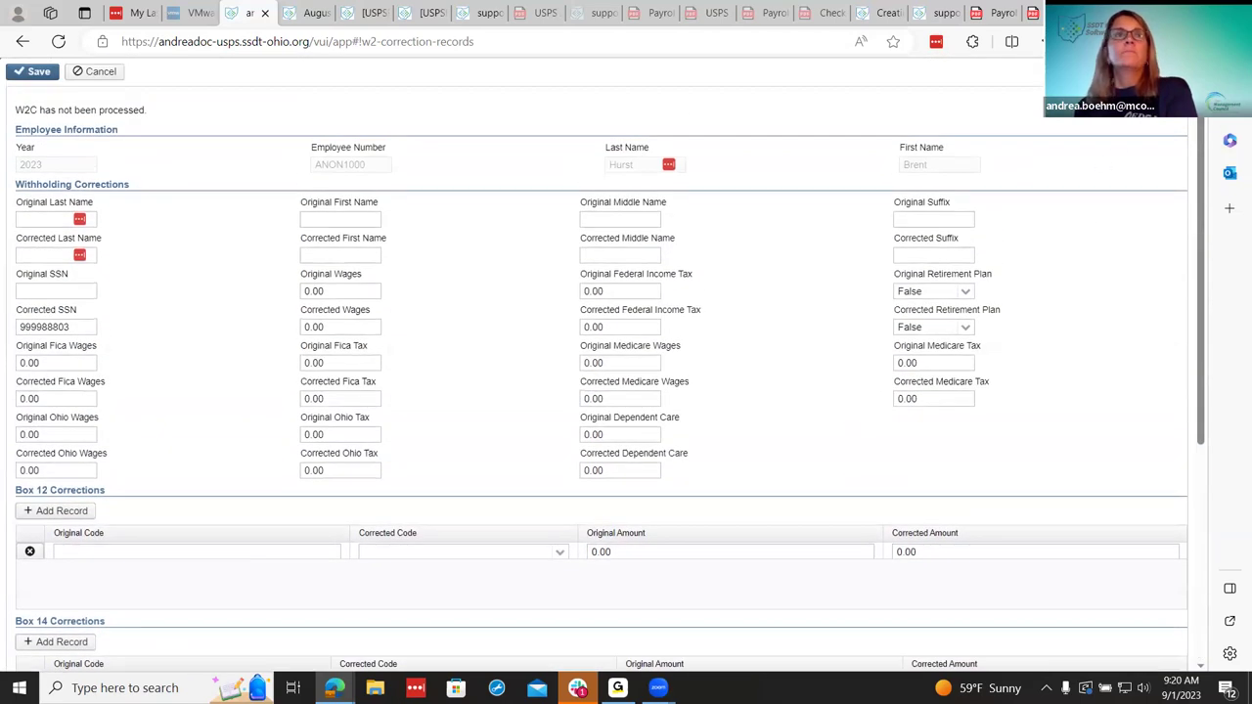
pyautogui.click(33, 70)
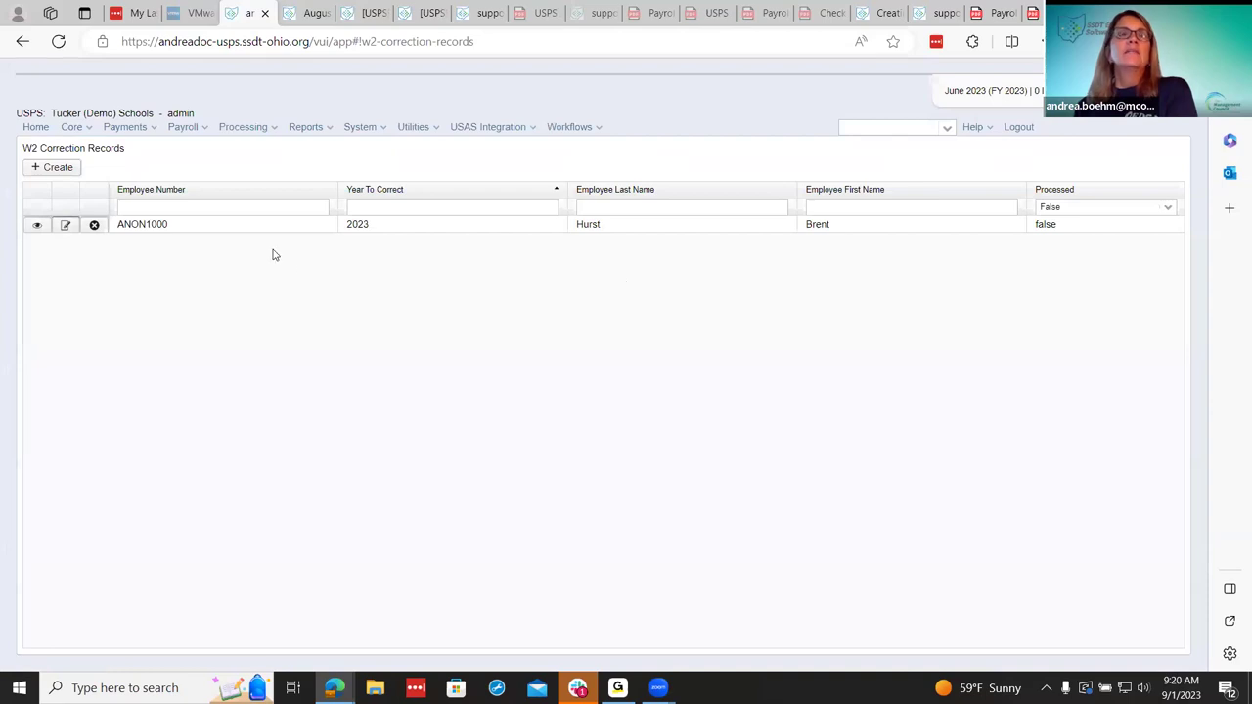
# Open the W2C Report options of the W2 Corrections reports.
pyautogui.click(403, 132)
pyautogui.moveTo(305, 127)
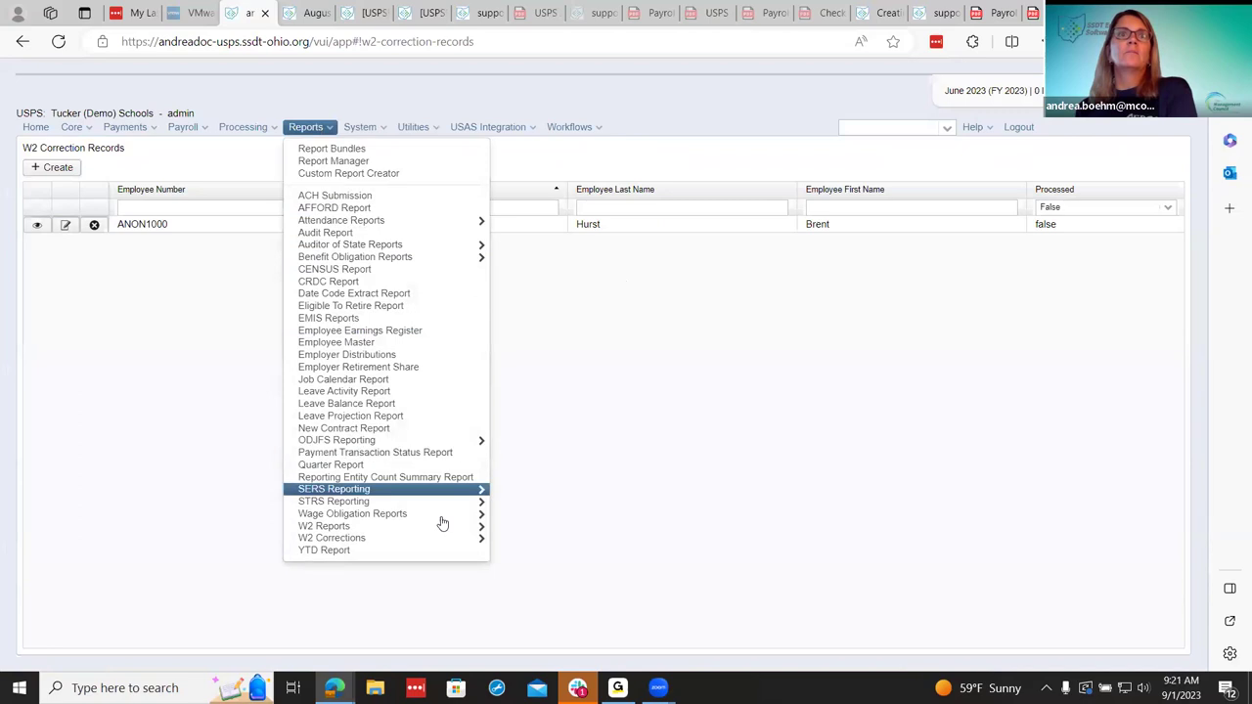
pyautogui.moveTo(484, 538)
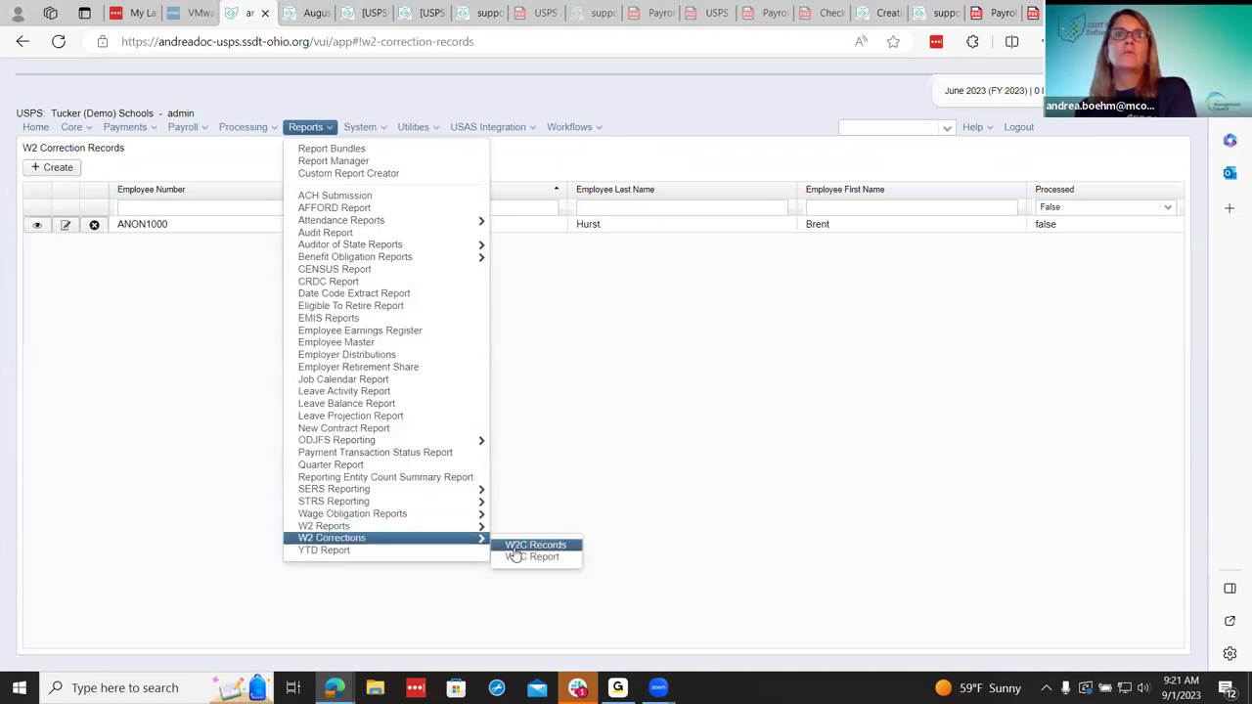
pyautogui.click(516, 558)
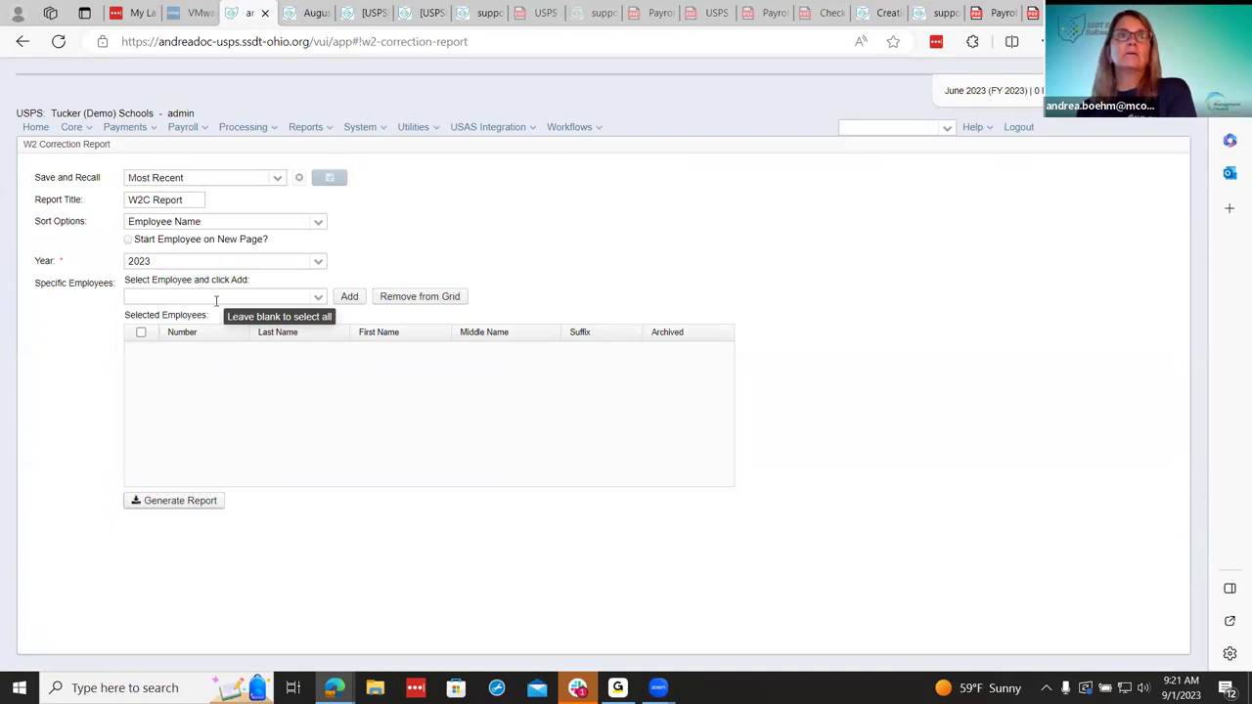
# Generate the 2023 W2C Report for all employees, sorted by Employee Name with Start Employee on New Page off, and open the PDF.
pyautogui.click(128, 240)
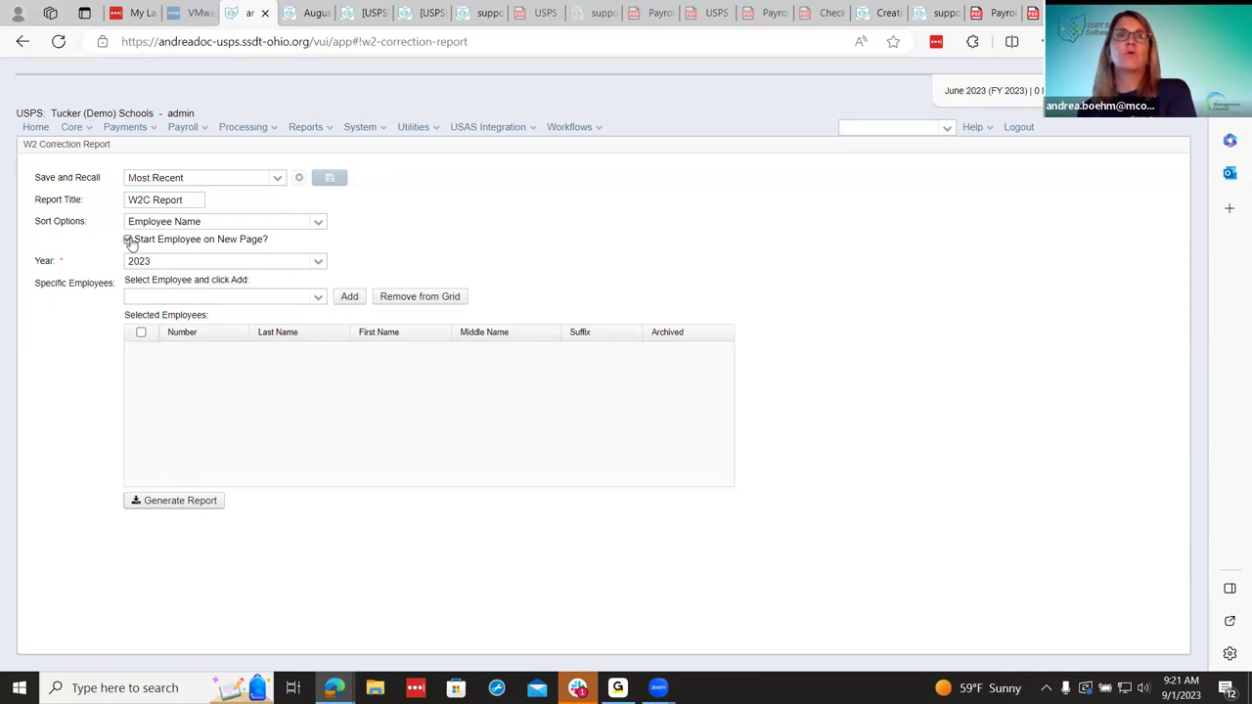
pyautogui.click(128, 240)
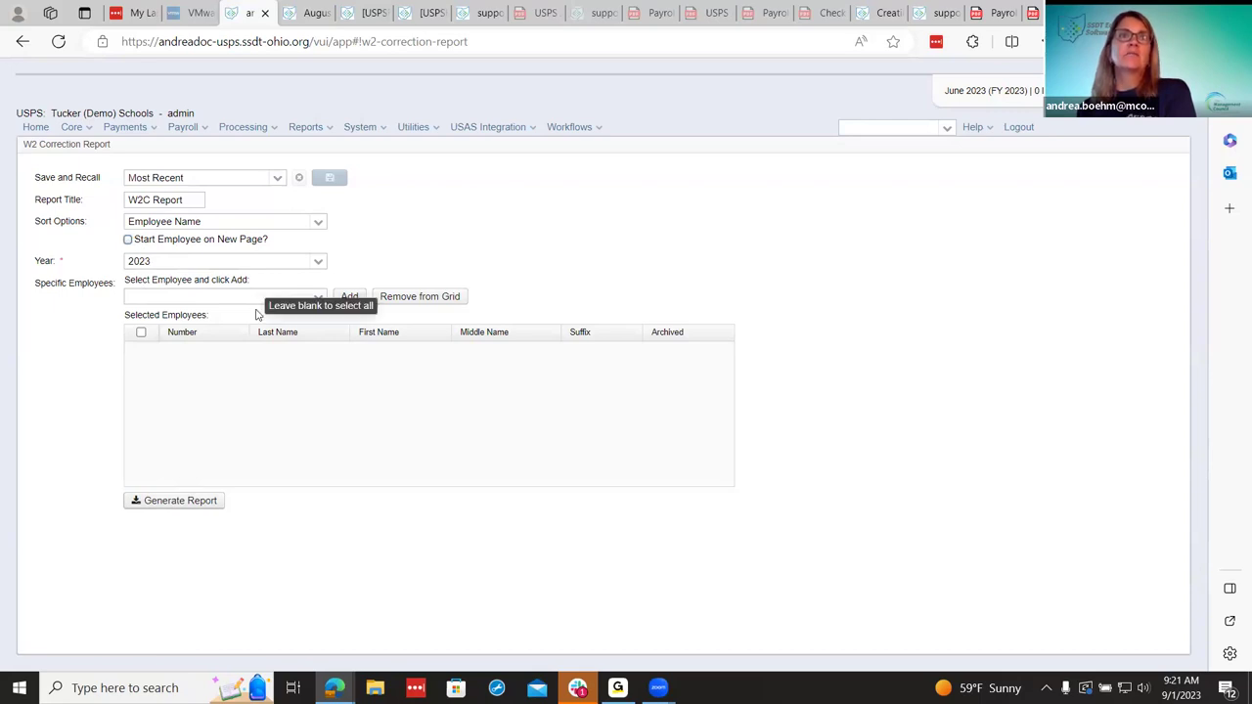
pyautogui.click(161, 503)
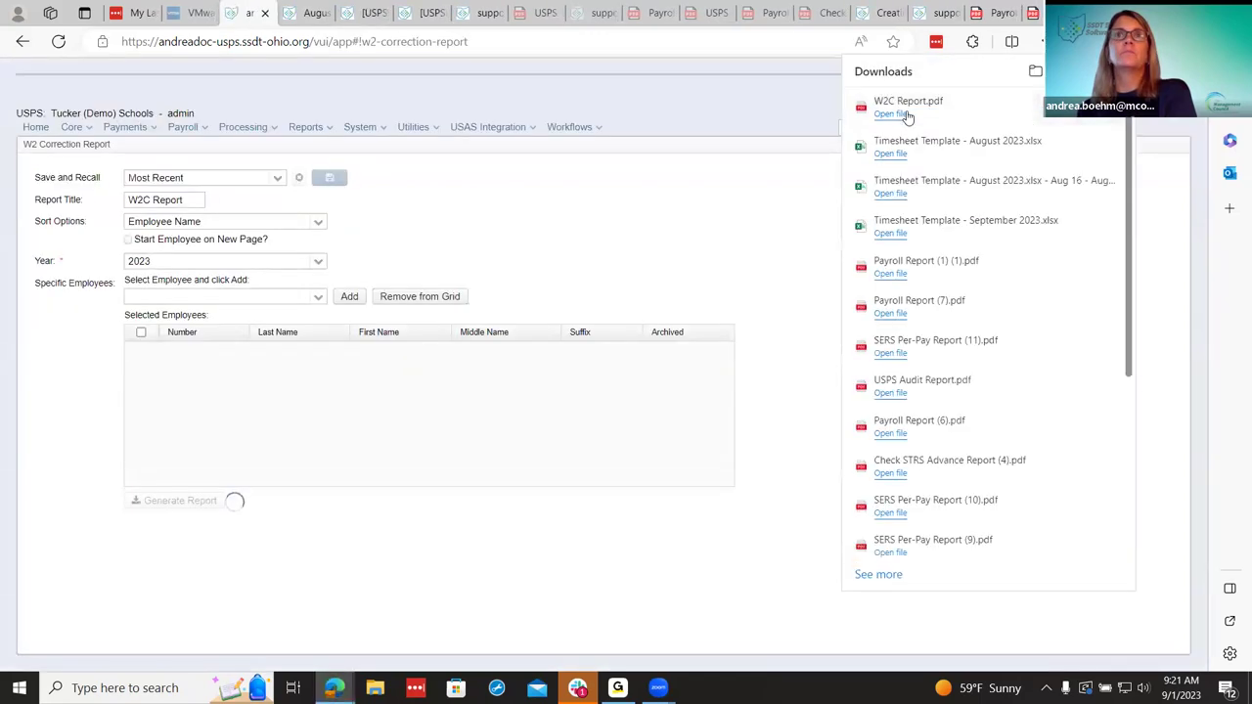
pyautogui.click(902, 118)
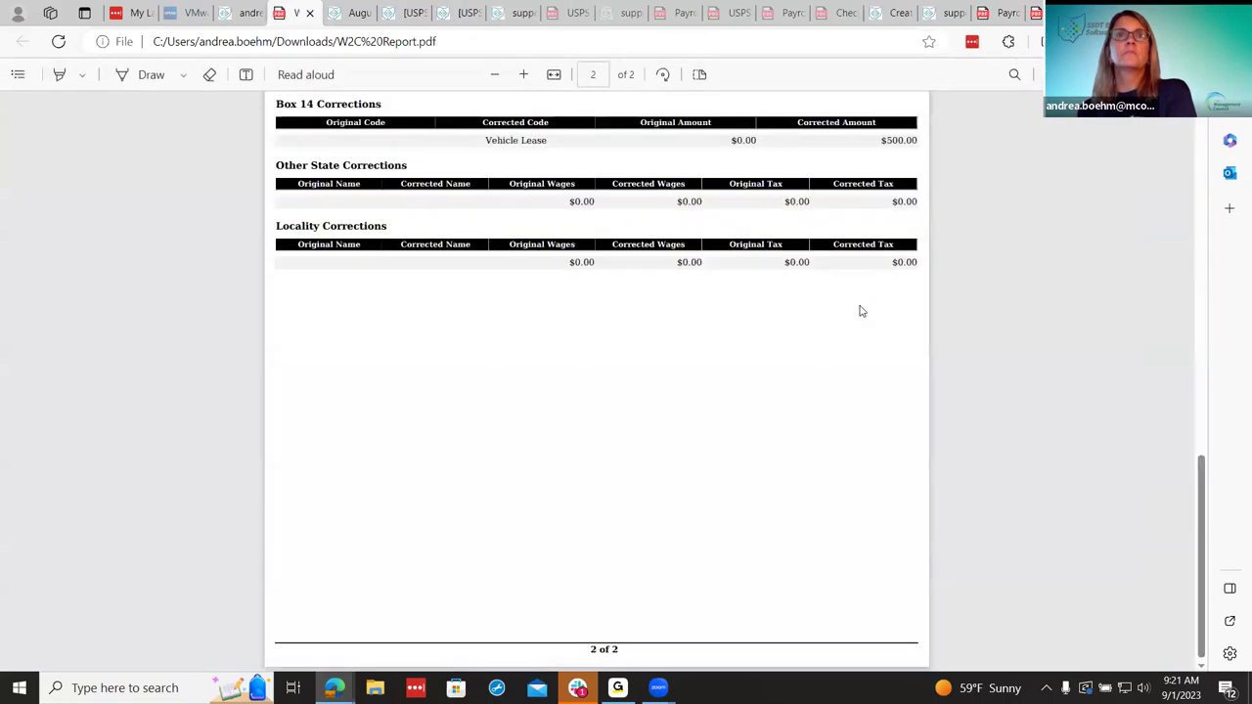
# Enlarge the W2C Report PDF and examine its cover page, original and corrected values, and the box, other state and locality corrections.
pyautogui.scroll(5, 858, 307)
pyautogui.click(524, 79)
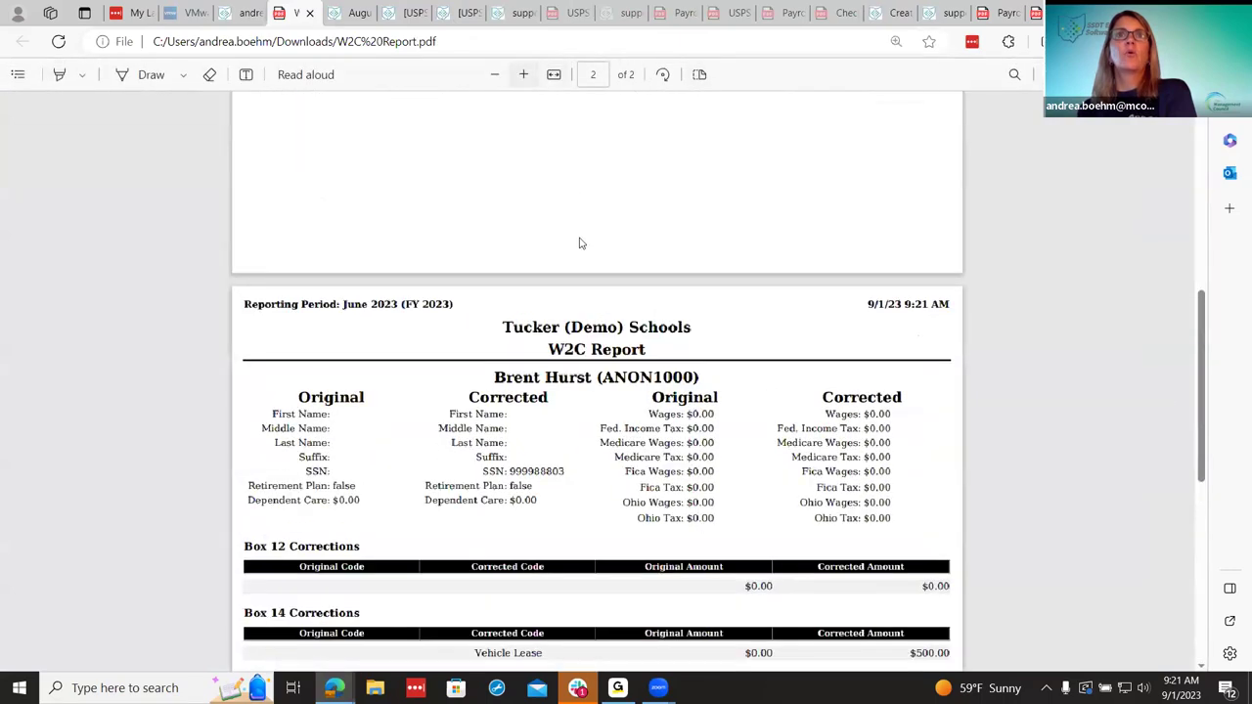
pyautogui.scroll(-1, 657, 341)
pyautogui.scroll(-2, 657, 342)
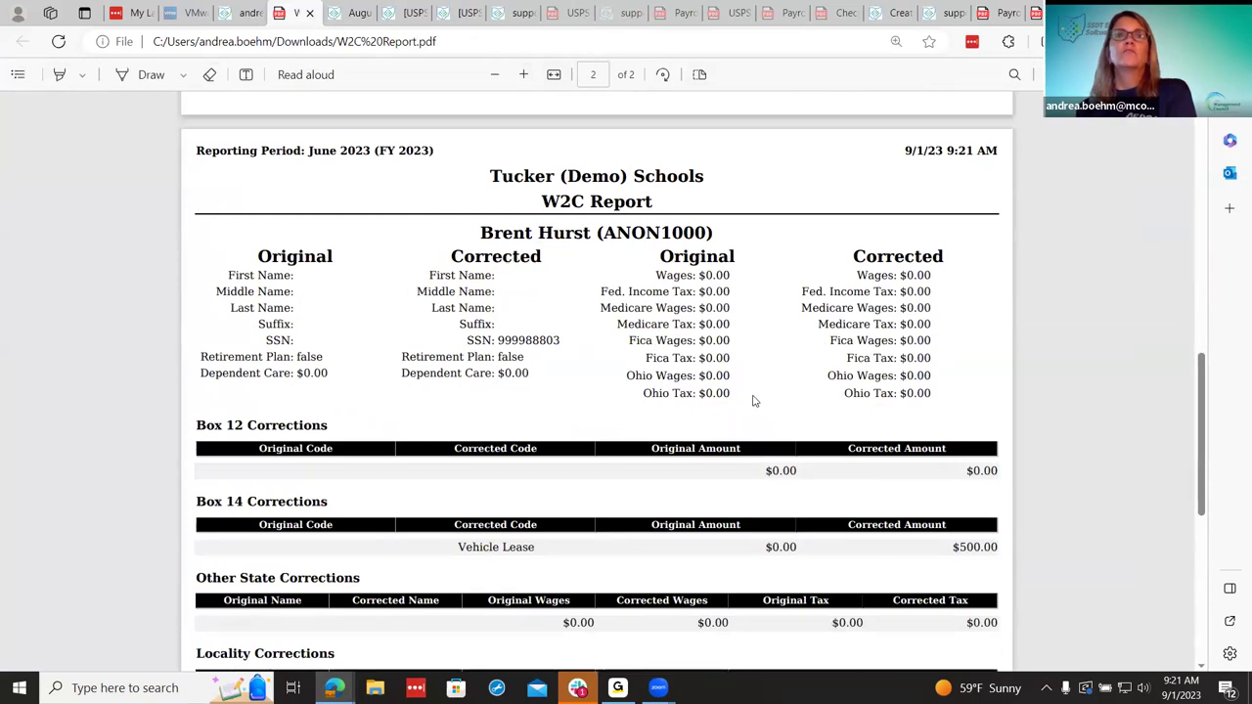
pyautogui.scroll(-3, 939, 374)
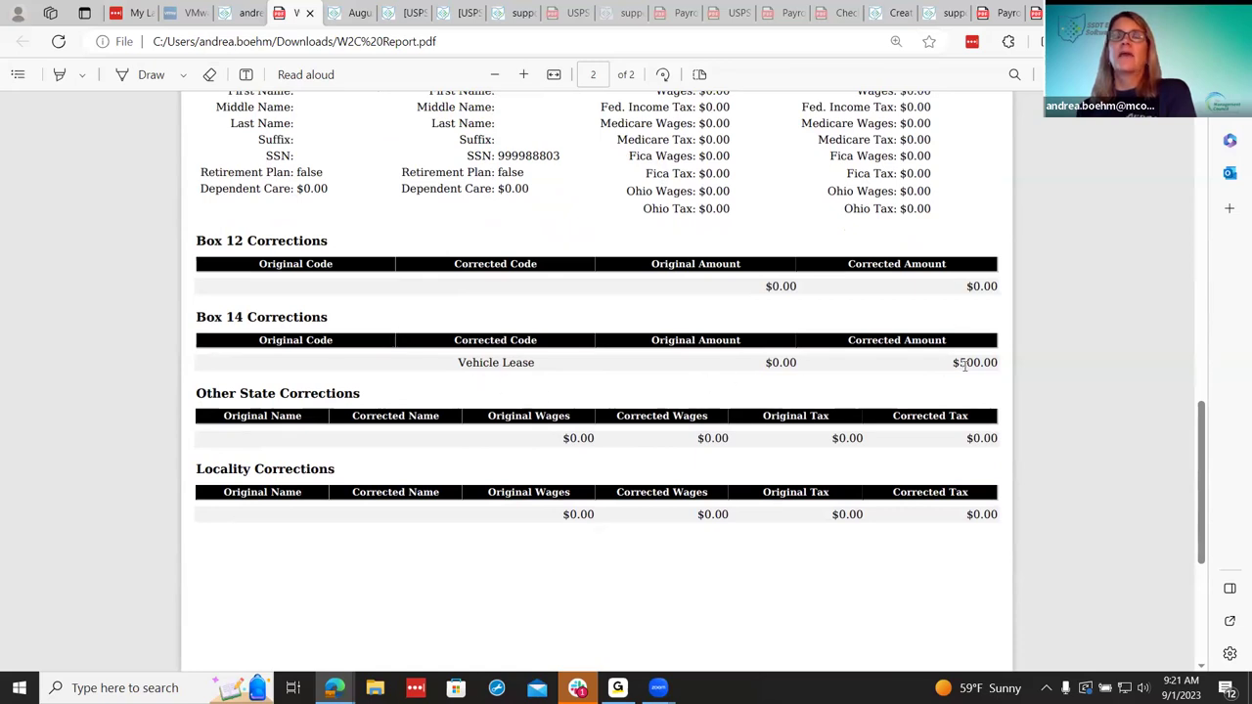
pyautogui.scroll(-3, 979, 387)
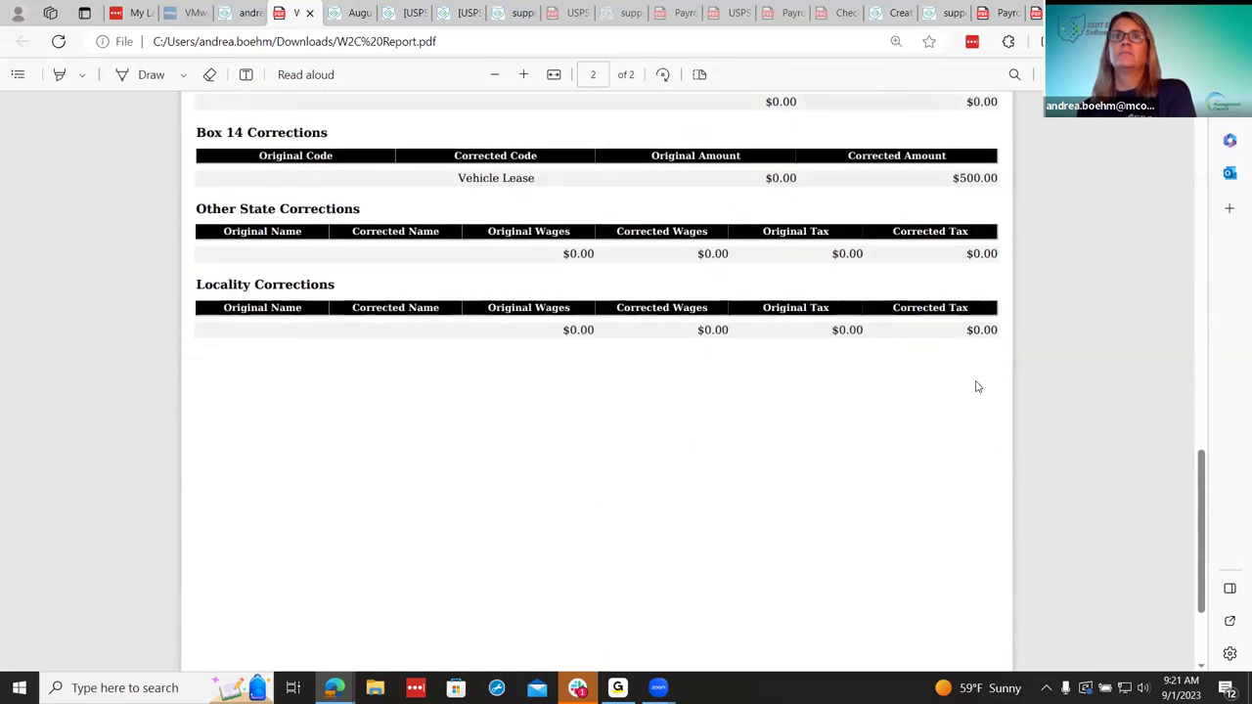
pyautogui.scroll(10, 978, 386)
pyautogui.scroll(6, 978, 387)
pyautogui.scroll(-5, 977, 386)
pyautogui.scroll(-3, 978, 386)
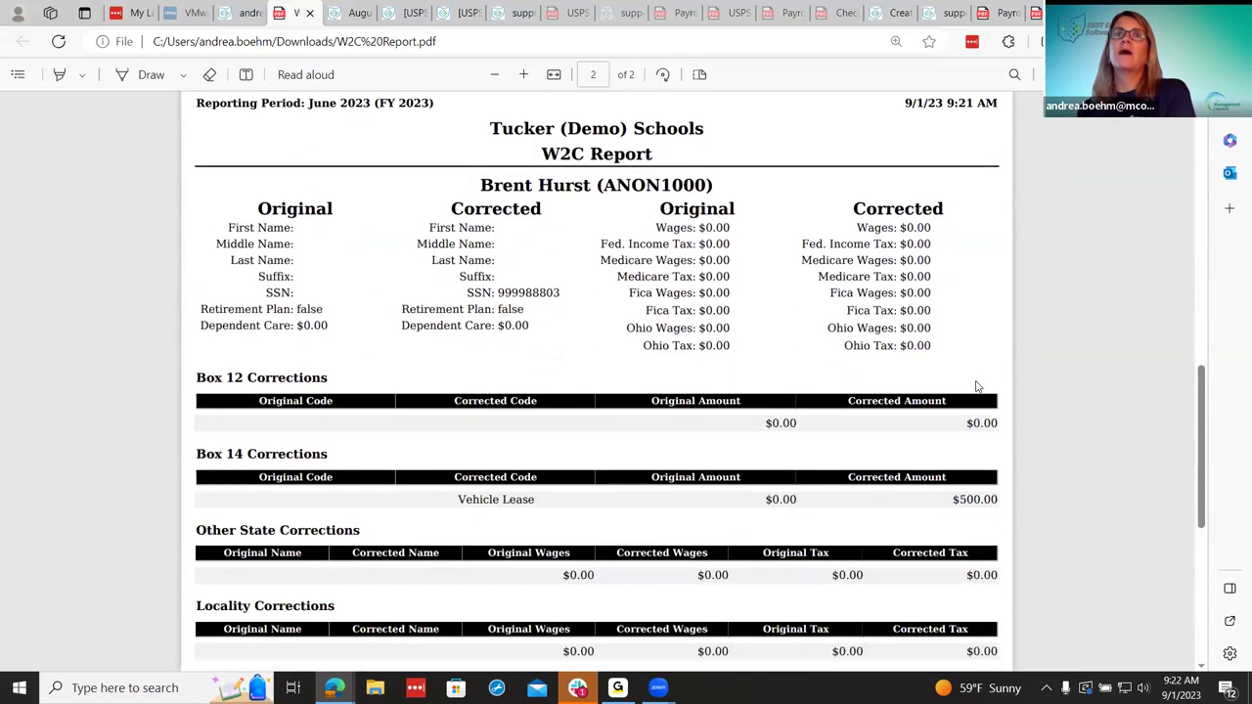
pyautogui.scroll(-5, 894, 462)
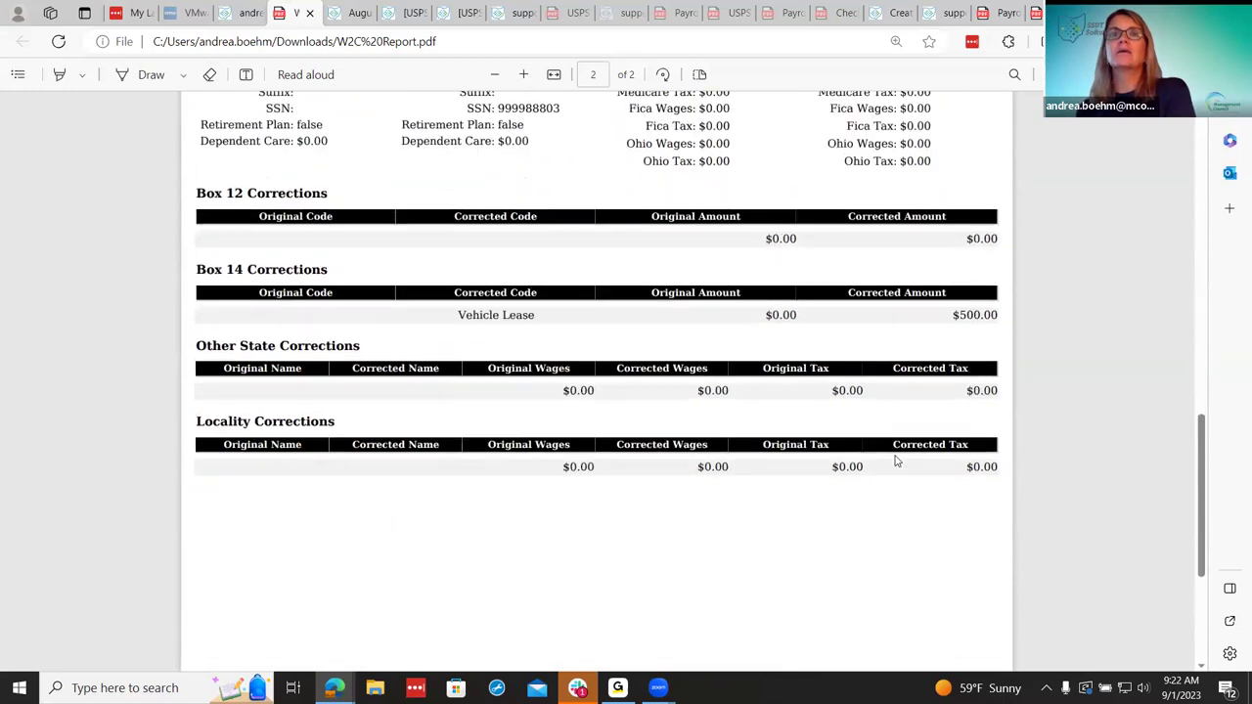
pyautogui.scroll(6, 894, 462)
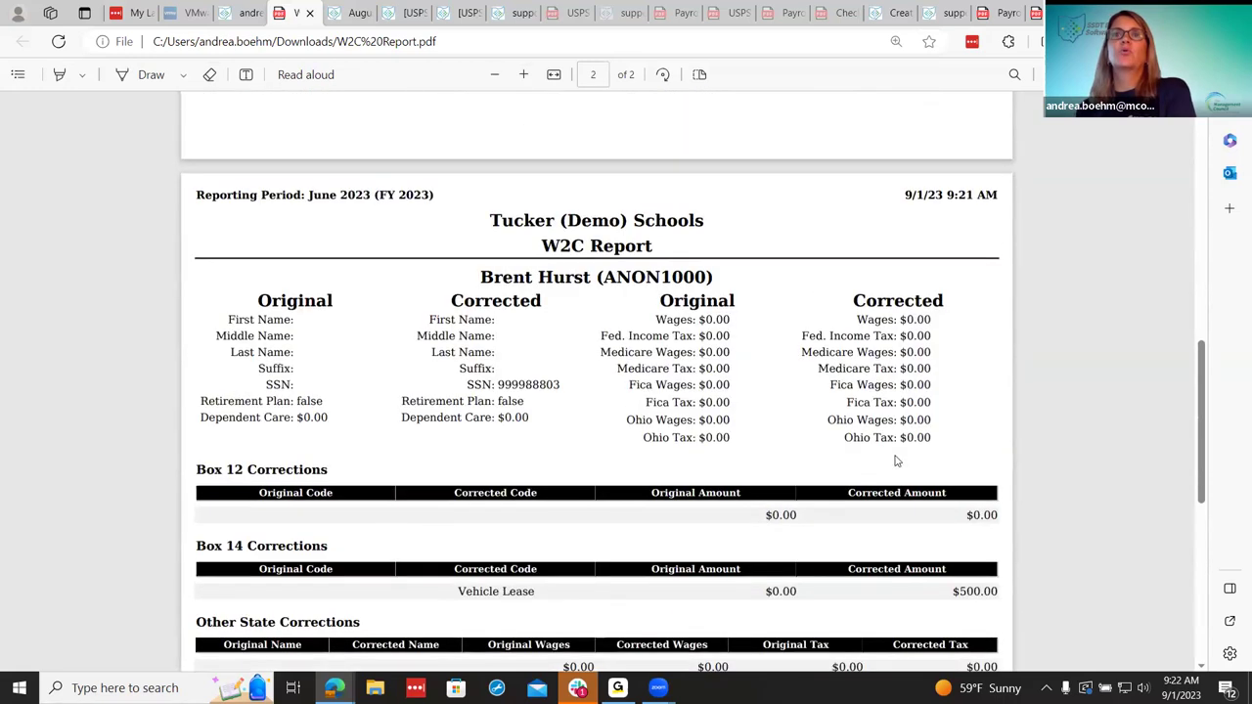
pyautogui.scroll(15, 894, 462)
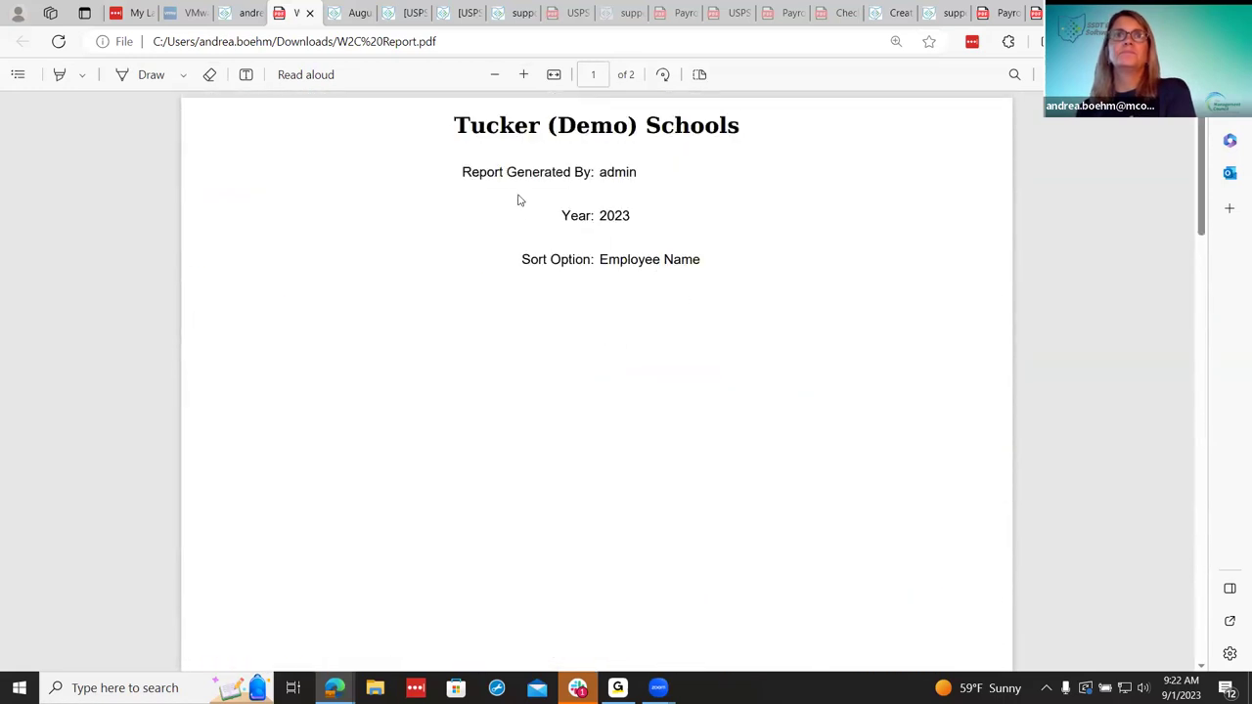
# Switch to the Jira epic USPSR-6474 to examine its W2C issues, consulting the new features in the August 2023 Recap as well.
pyautogui.click(456, 6)
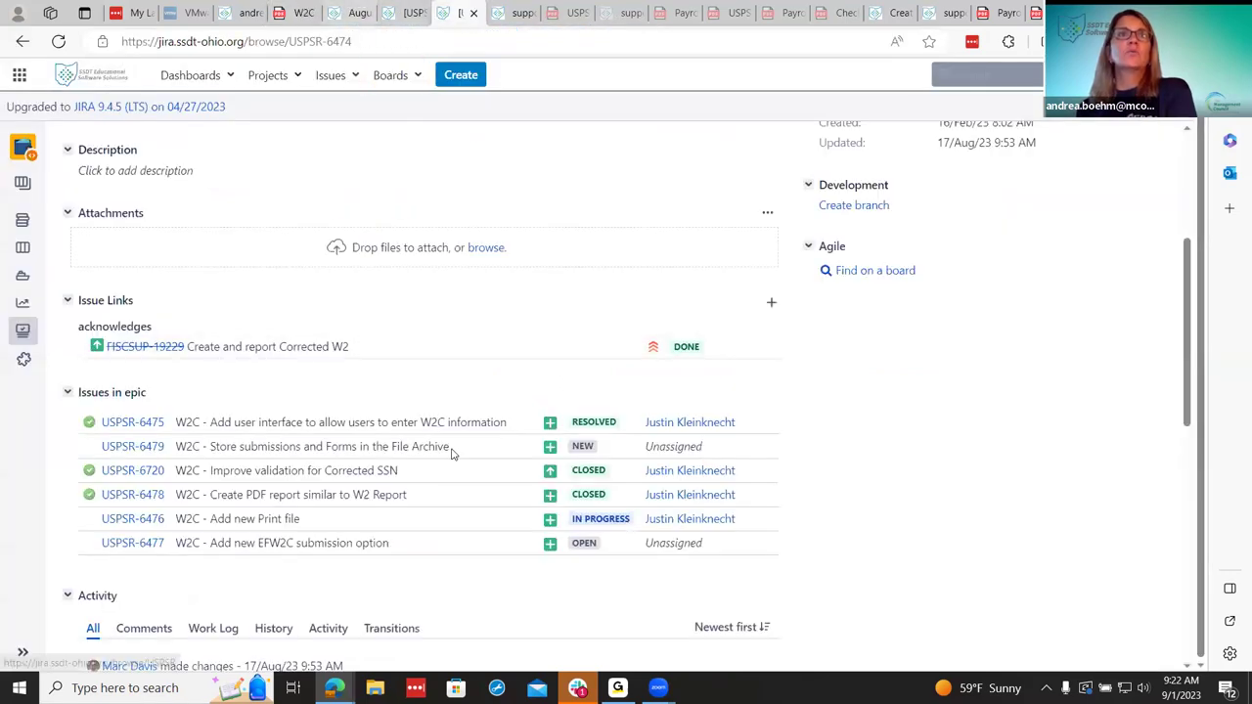
pyautogui.scroll(3, 449, 454)
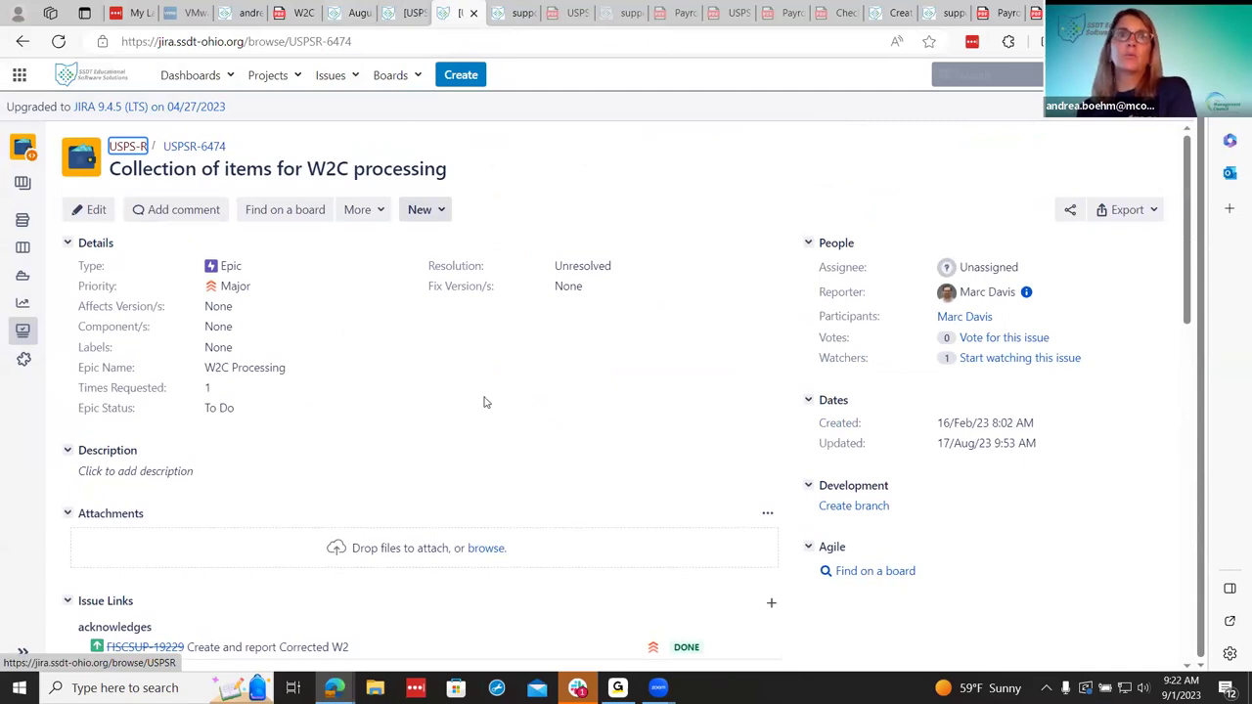
pyautogui.scroll(-3, 485, 401)
pyautogui.scroll(3, 484, 401)
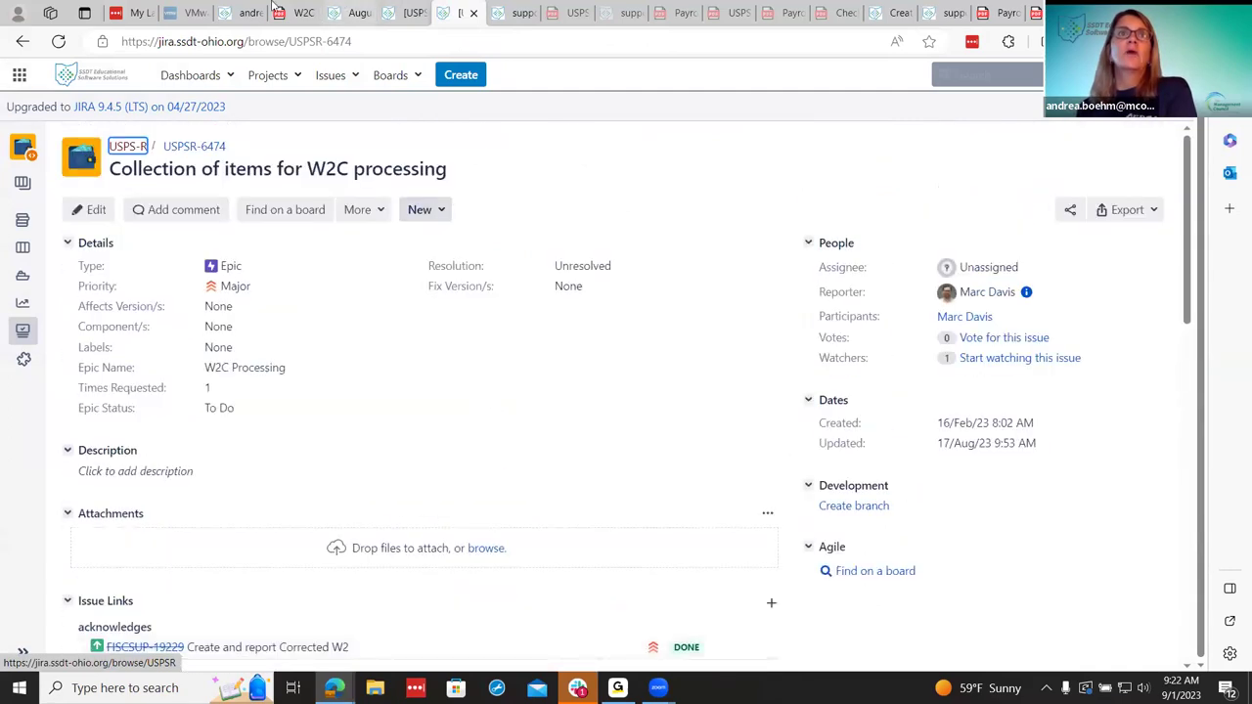
pyautogui.click(350, 13)
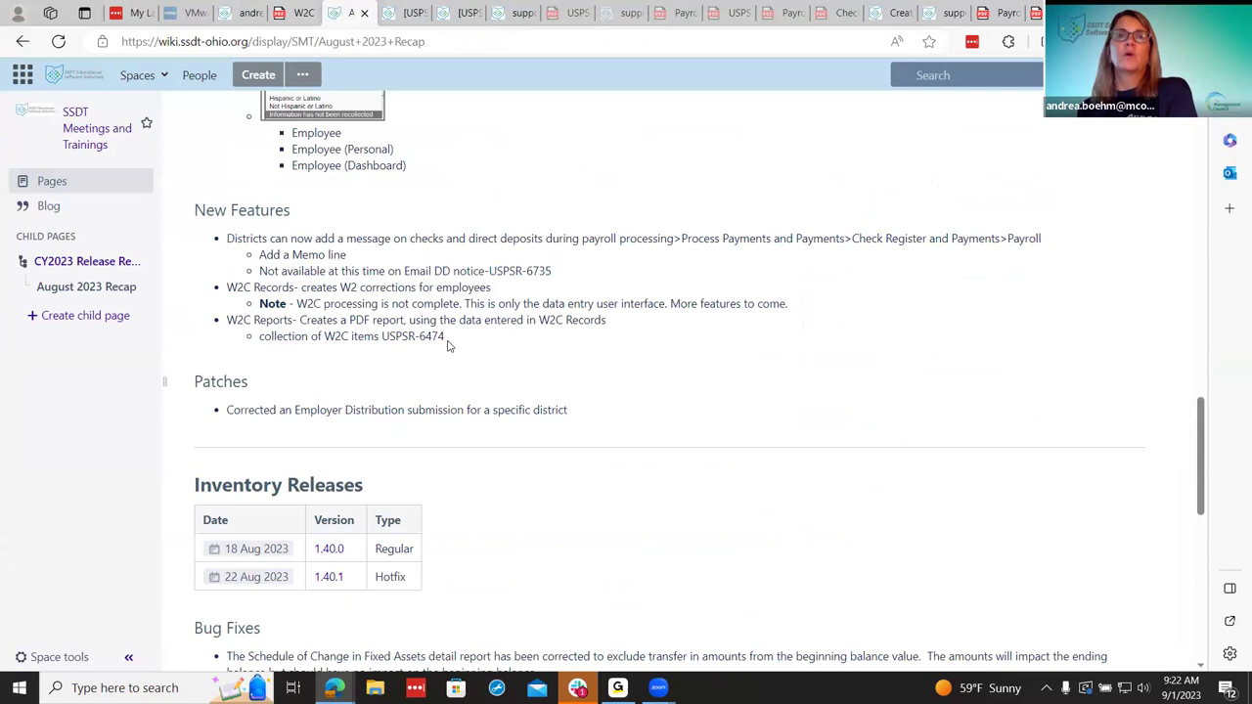
pyautogui.click(458, 13)
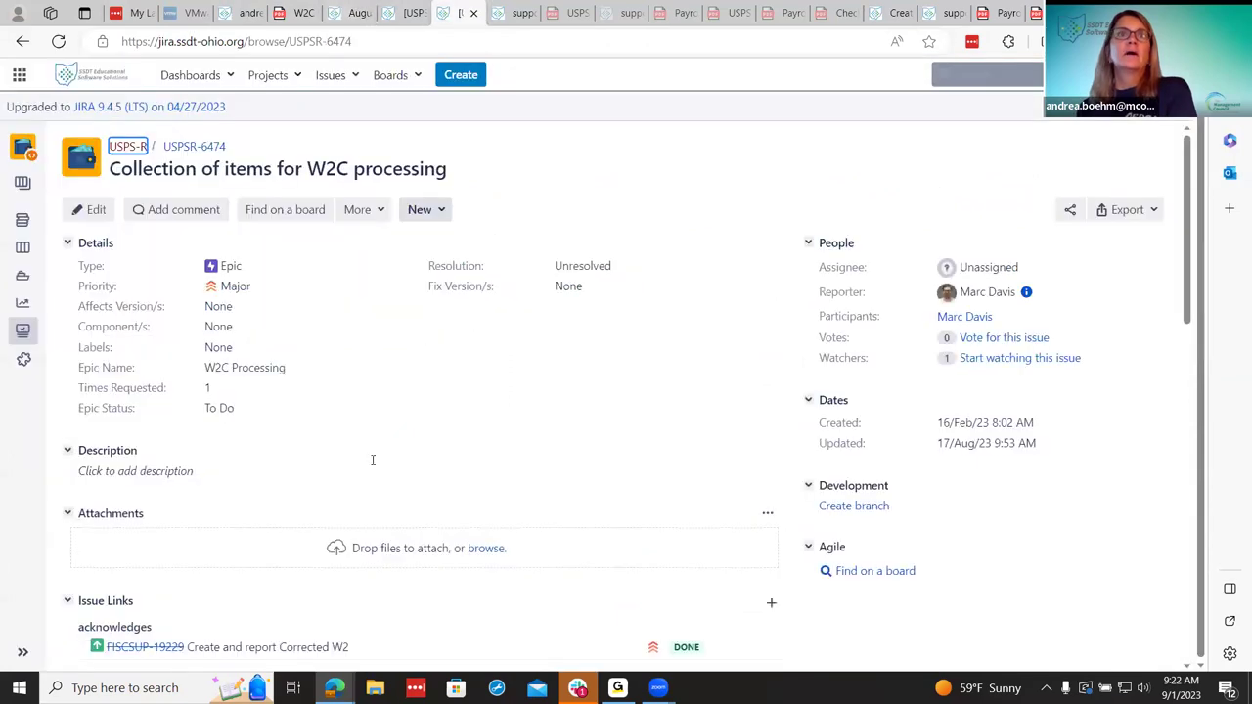
pyautogui.scroll(-3, 373, 460)
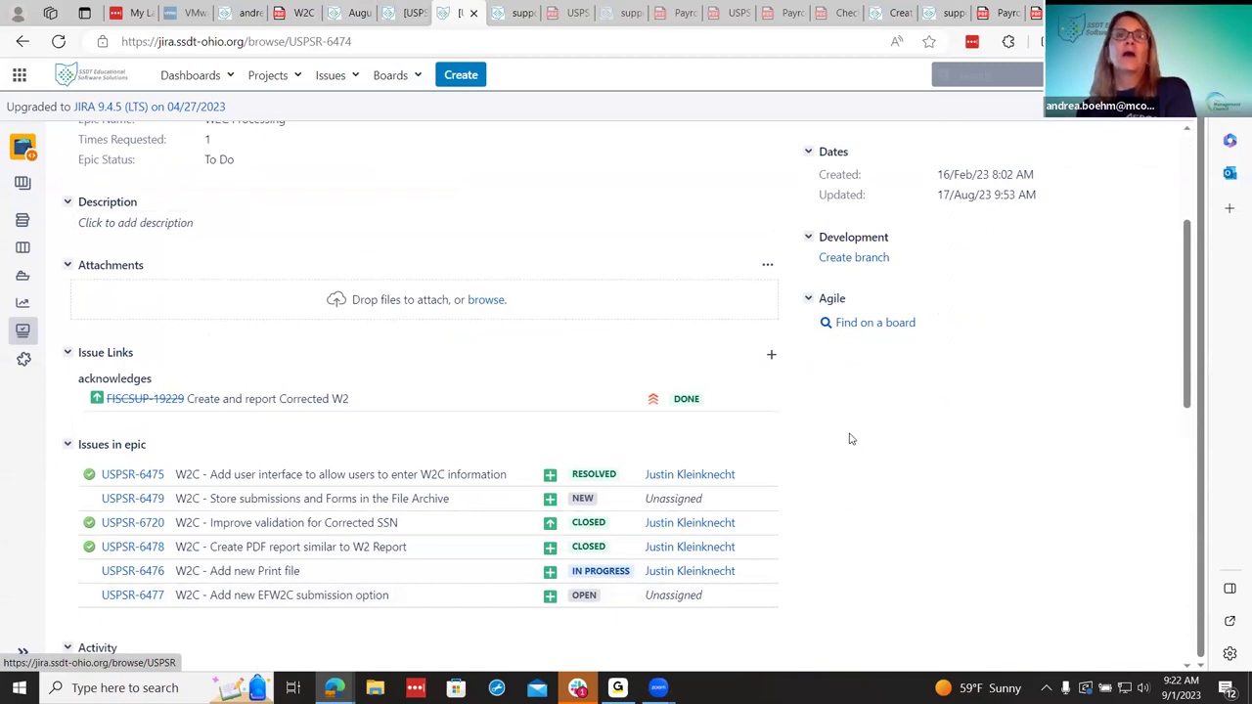
pyautogui.scroll(3, 870, 476)
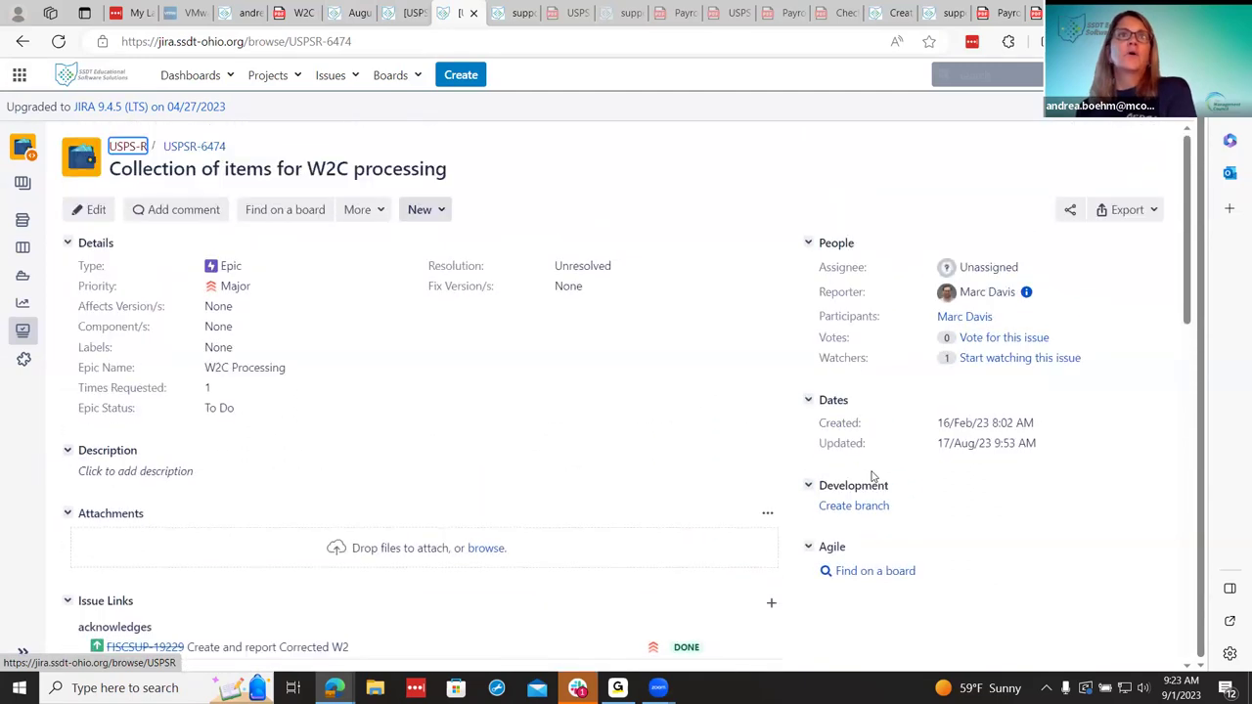